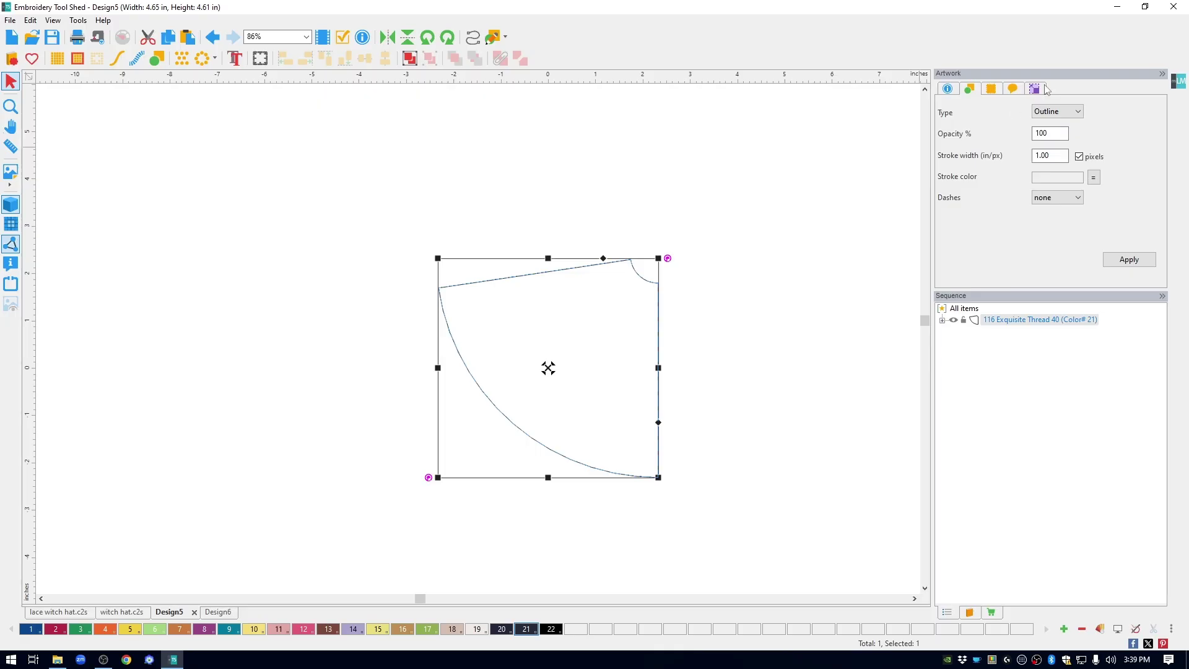
# Resize the cone outline to 5.50 in wide with its aspect ratio maintained
pyautogui.click(1043, 89)
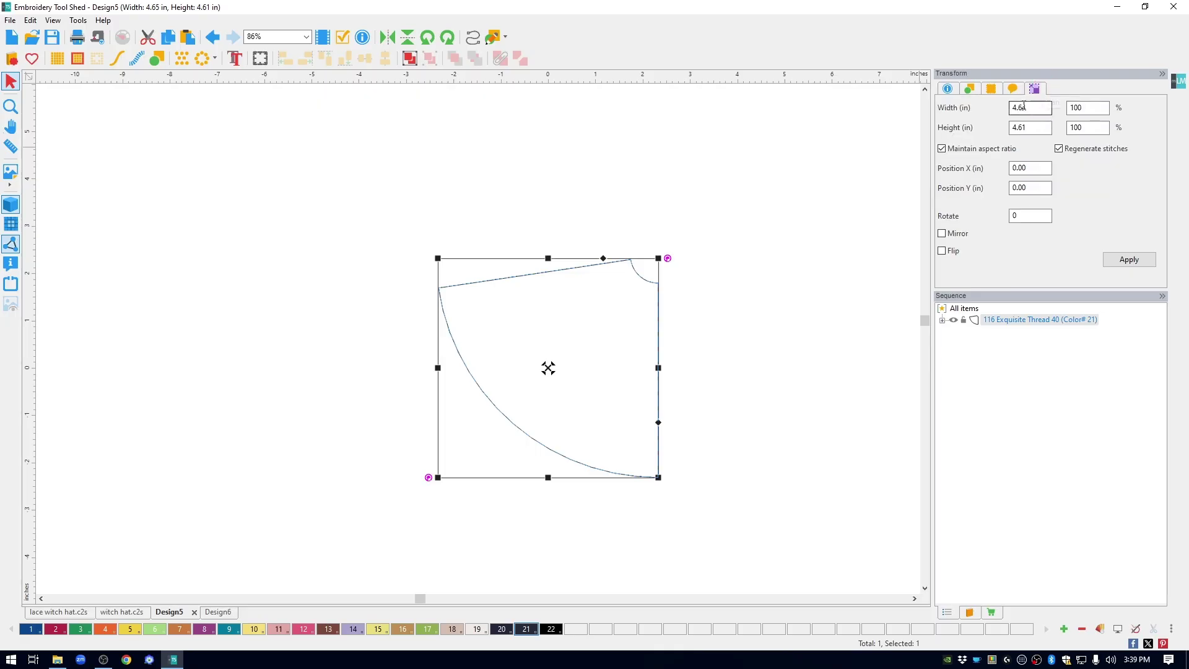
pyautogui.moveTo(1039, 109); pyautogui.dragTo(984, 109)
pyautogui.write('5')
pyautogui.click(1129, 259)
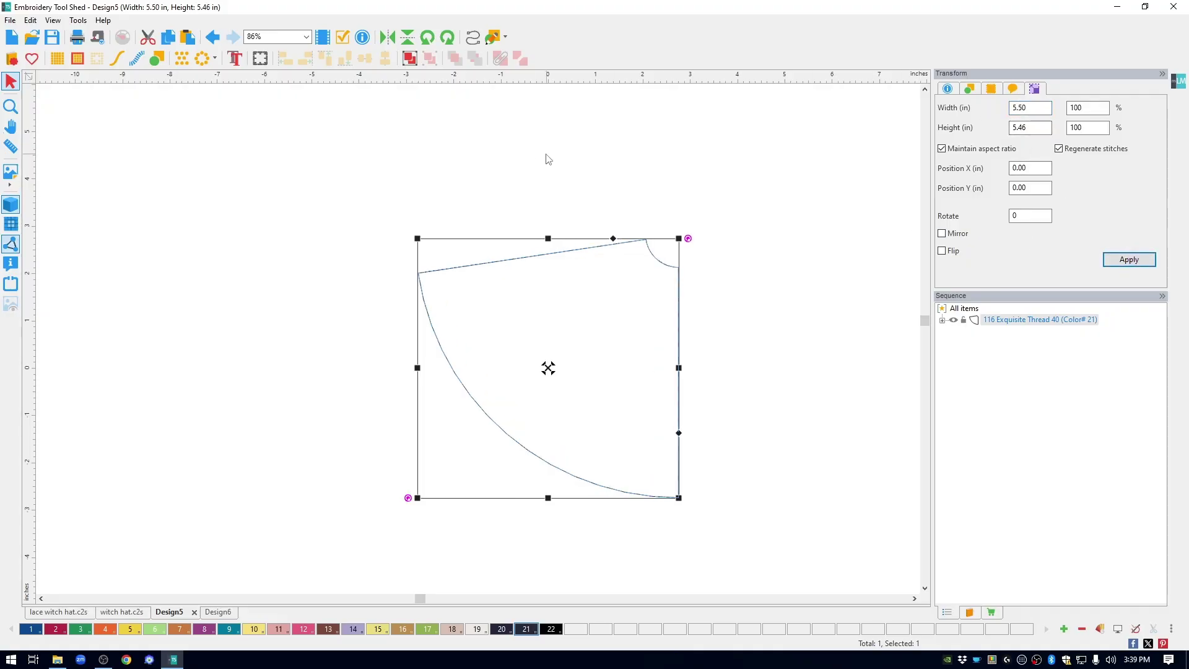
# Convert the cone outline into a lace fill with a steil border and set the border width to 4 mm
pyautogui.click(78, 59)
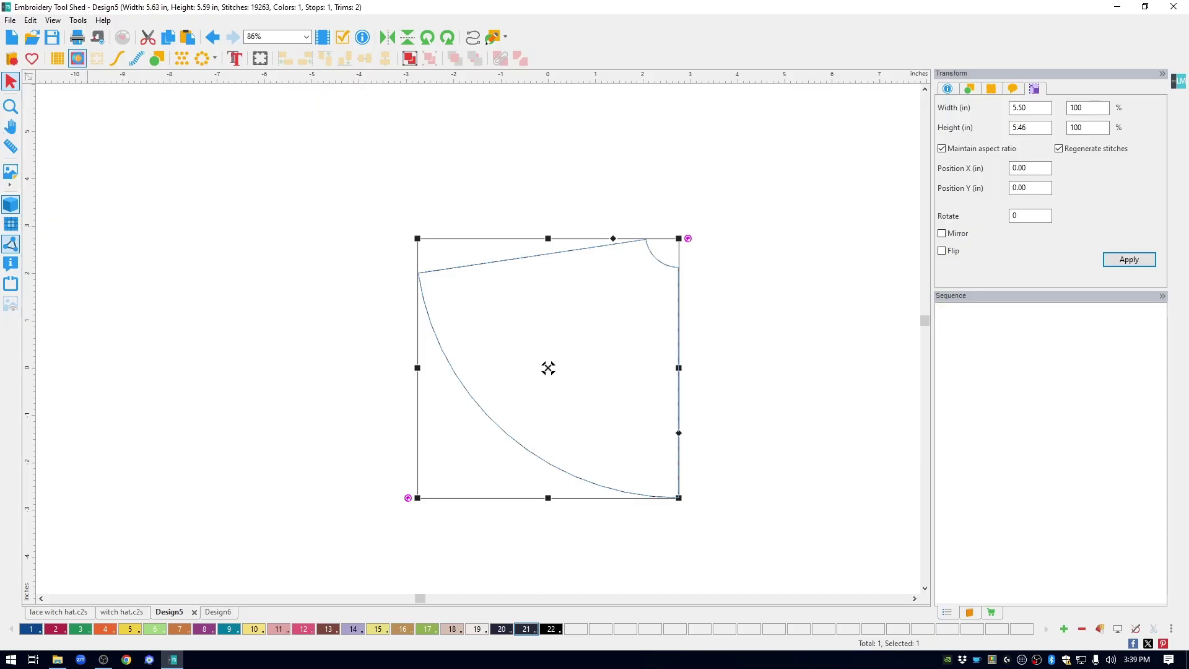
pyautogui.click(792, 221)
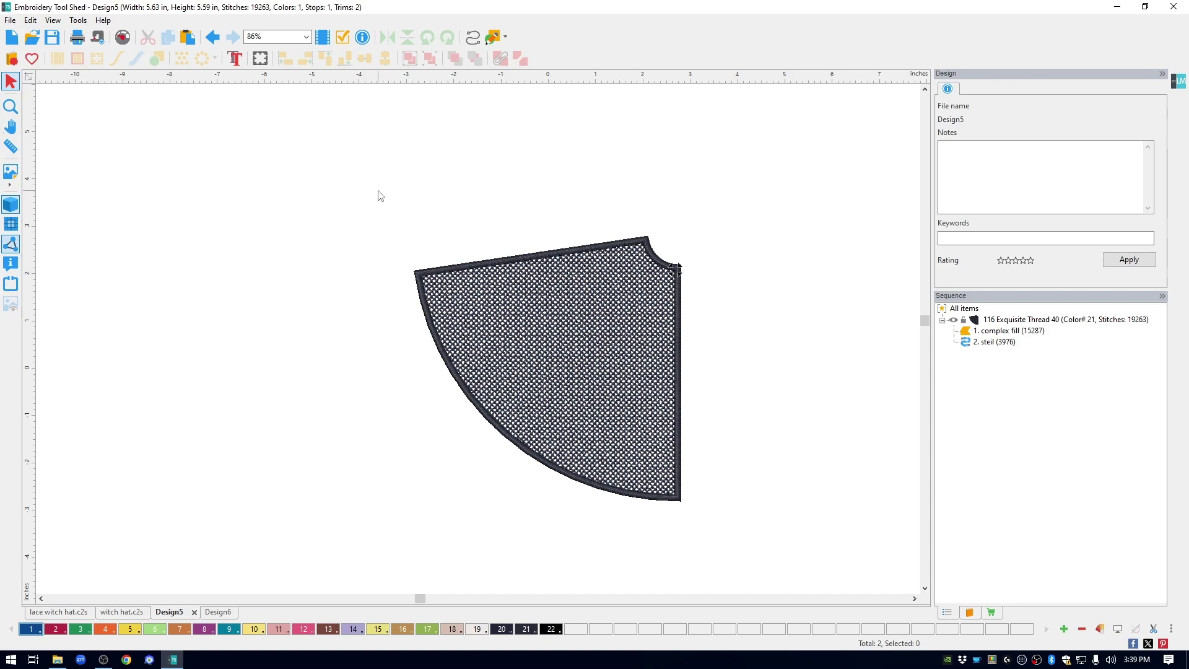
pyautogui.click(537, 259)
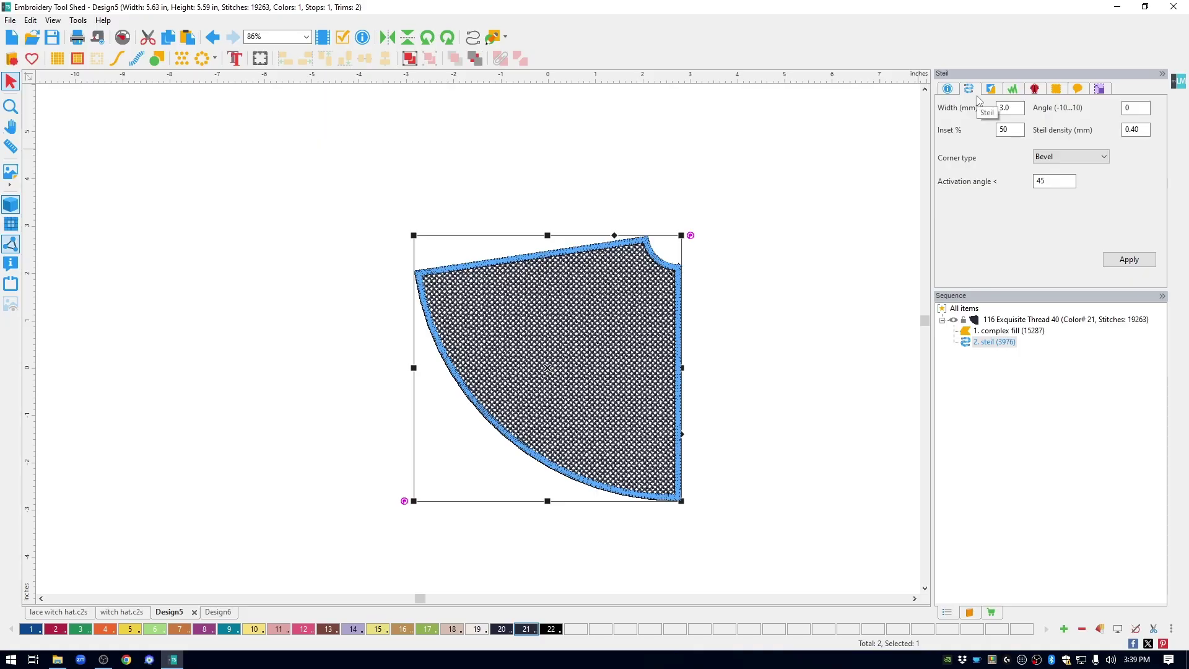
pyautogui.doubleClick(1003, 108)
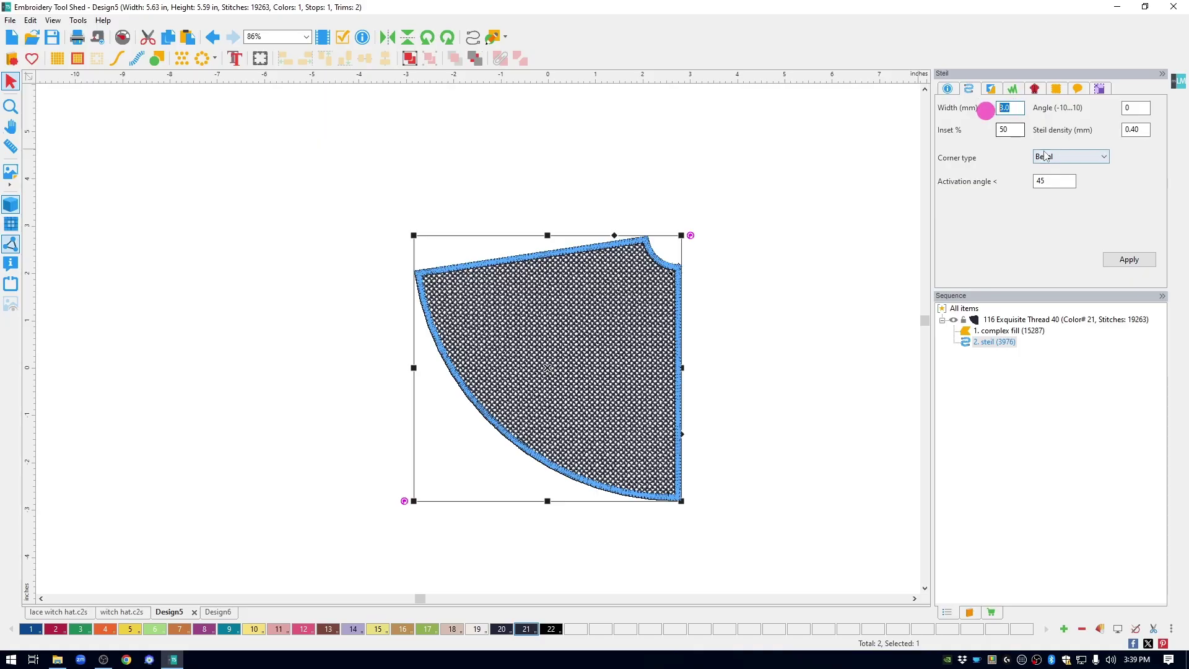
pyautogui.write('4')
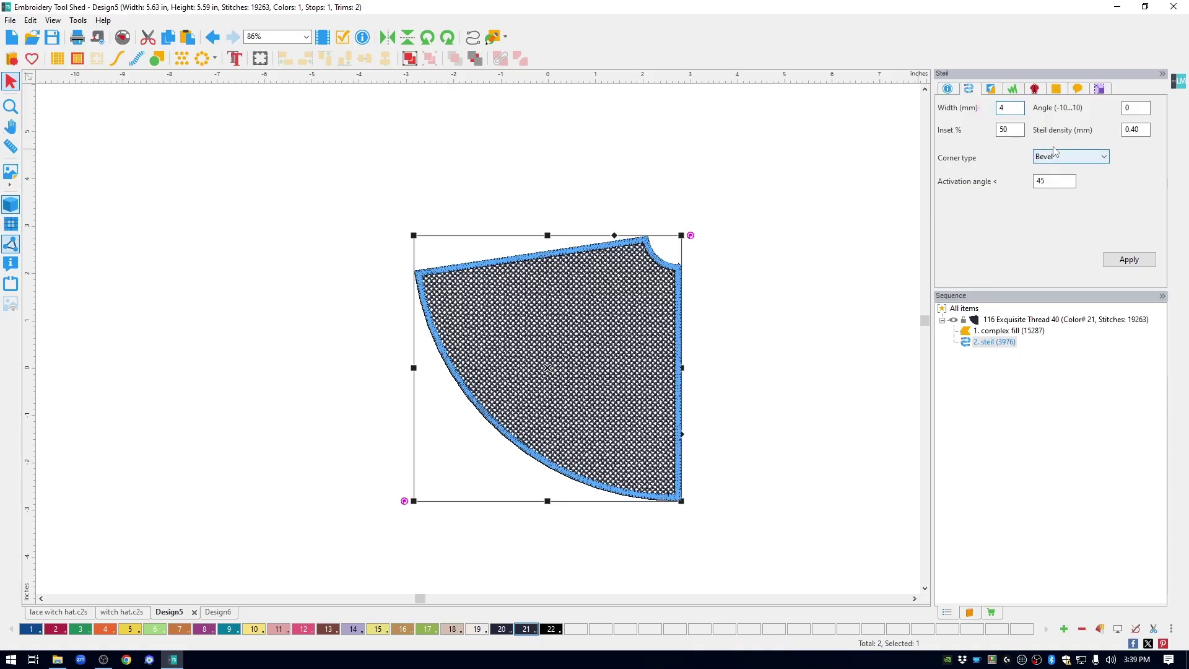
pyautogui.click(1128, 260)
# Move the whole lace cone, fill and border together, to the upper-left area of the design page
pyautogui.moveTo(352, 184); pyautogui.dragTo(796, 548)
pyautogui.moveTo(628, 359); pyautogui.dragTo(312, 268)
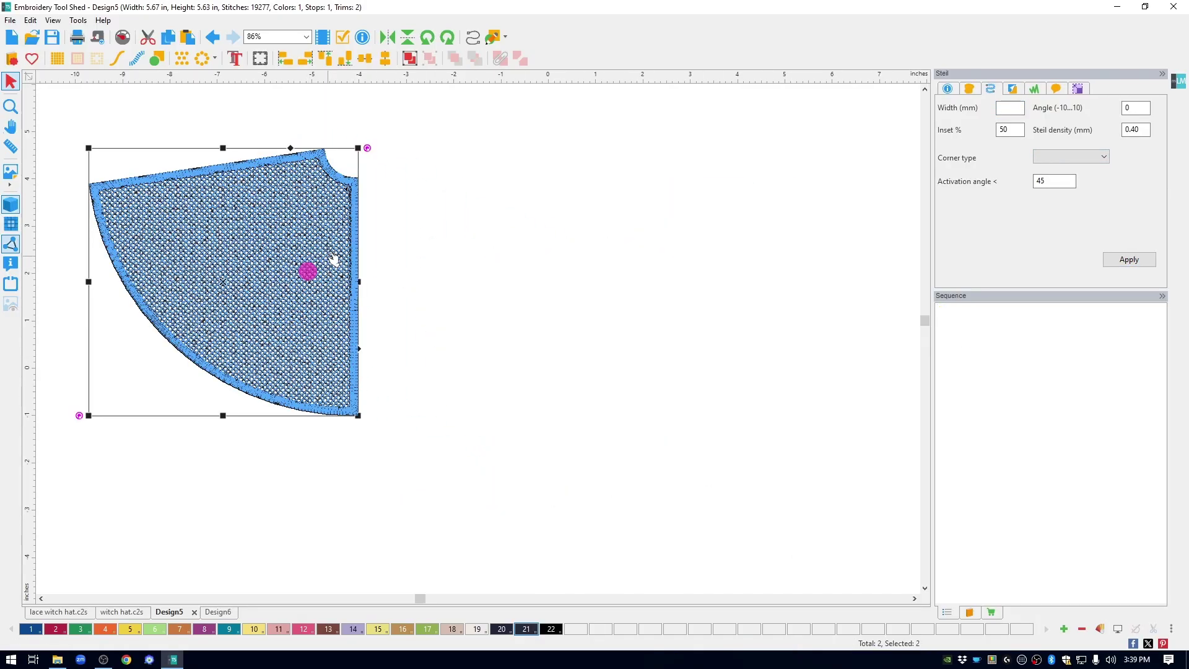
pyautogui.click(588, 152)
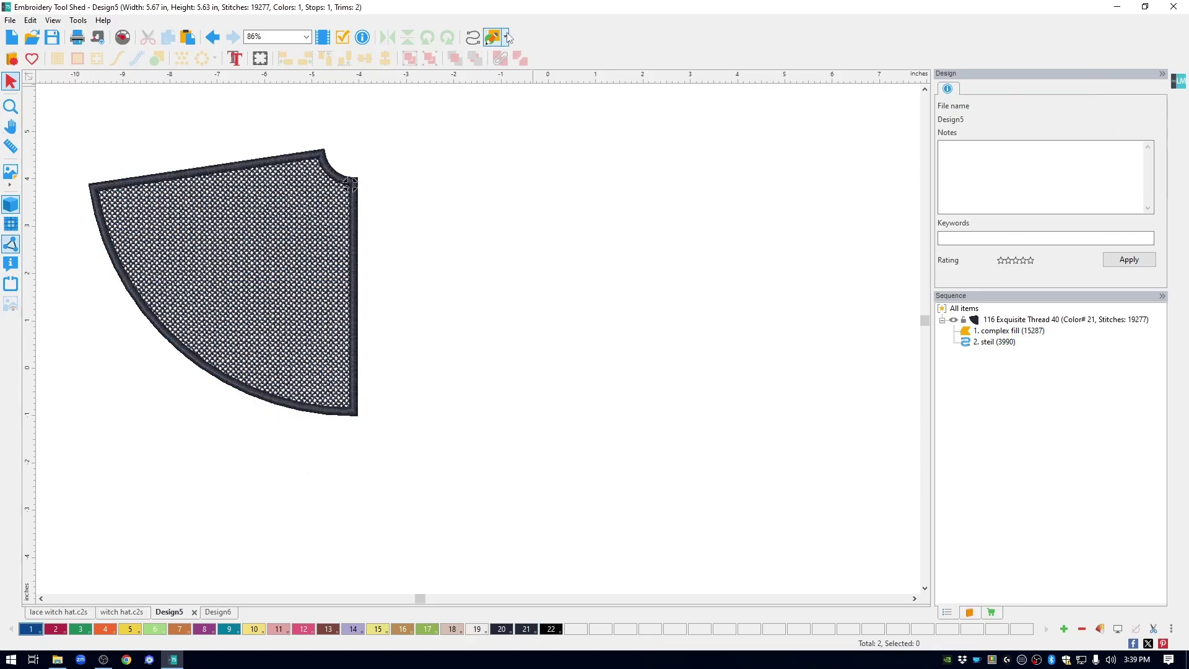
# Draw a circle about 4.6 in across with the Ellipse tool, to the right of the cone
pyautogui.click(506, 37)
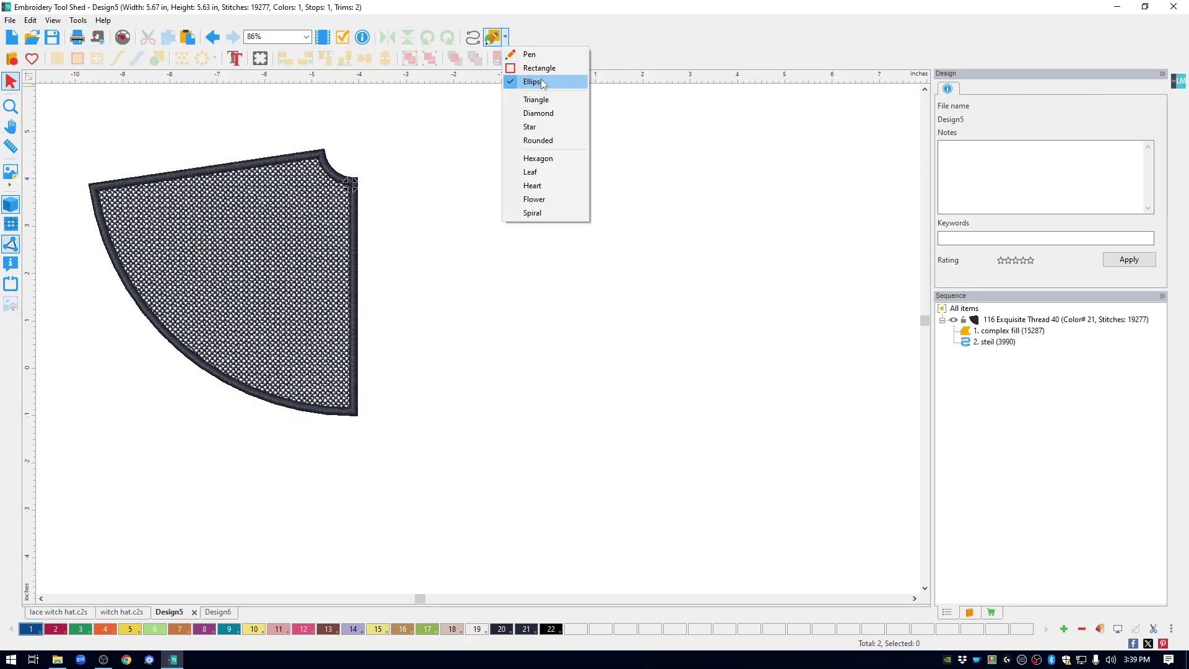
pyautogui.click(540, 82)
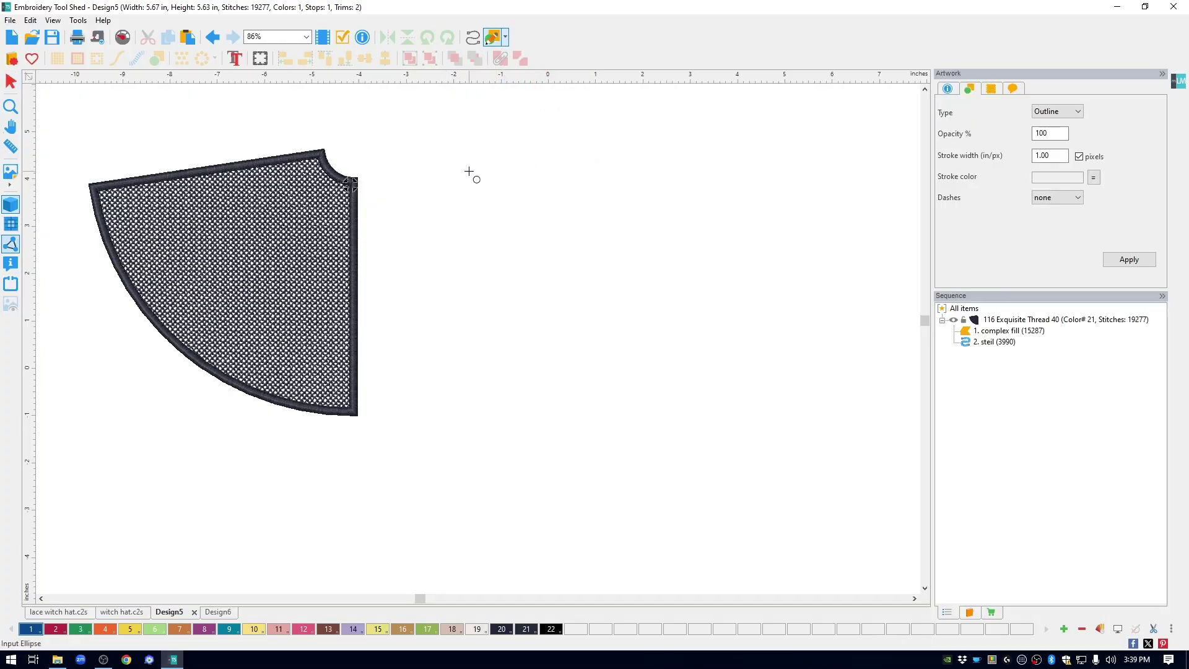
pyautogui.moveTo(469, 172); pyautogui.dragTo(685, 347)
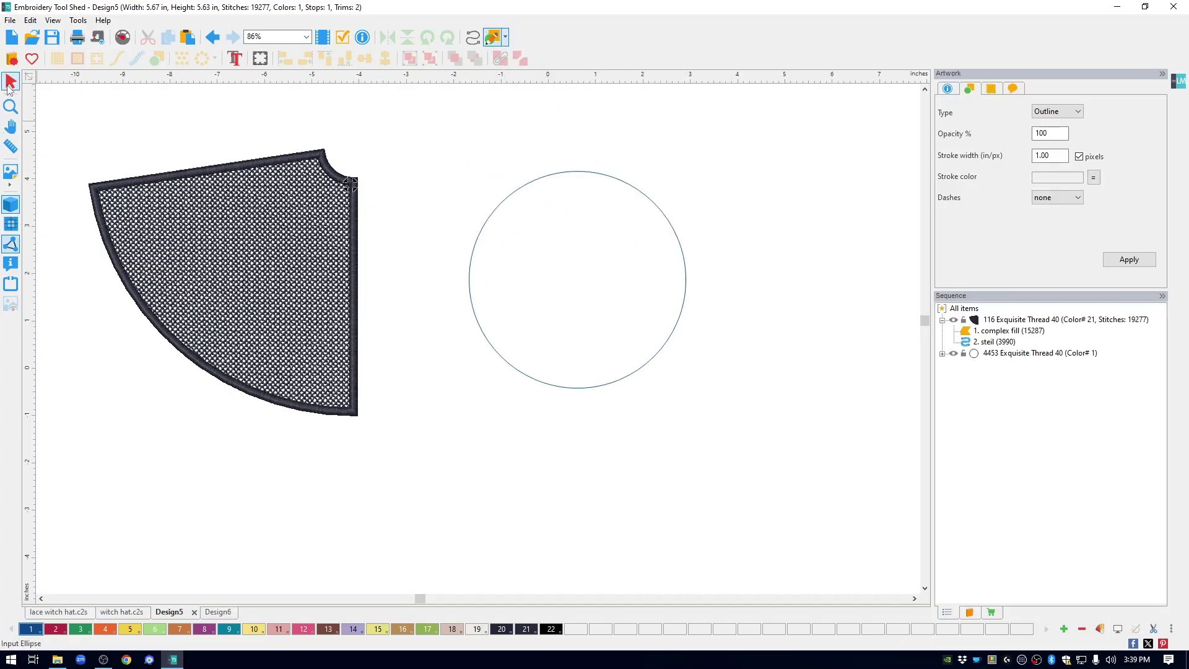
pyautogui.click(9, 84)
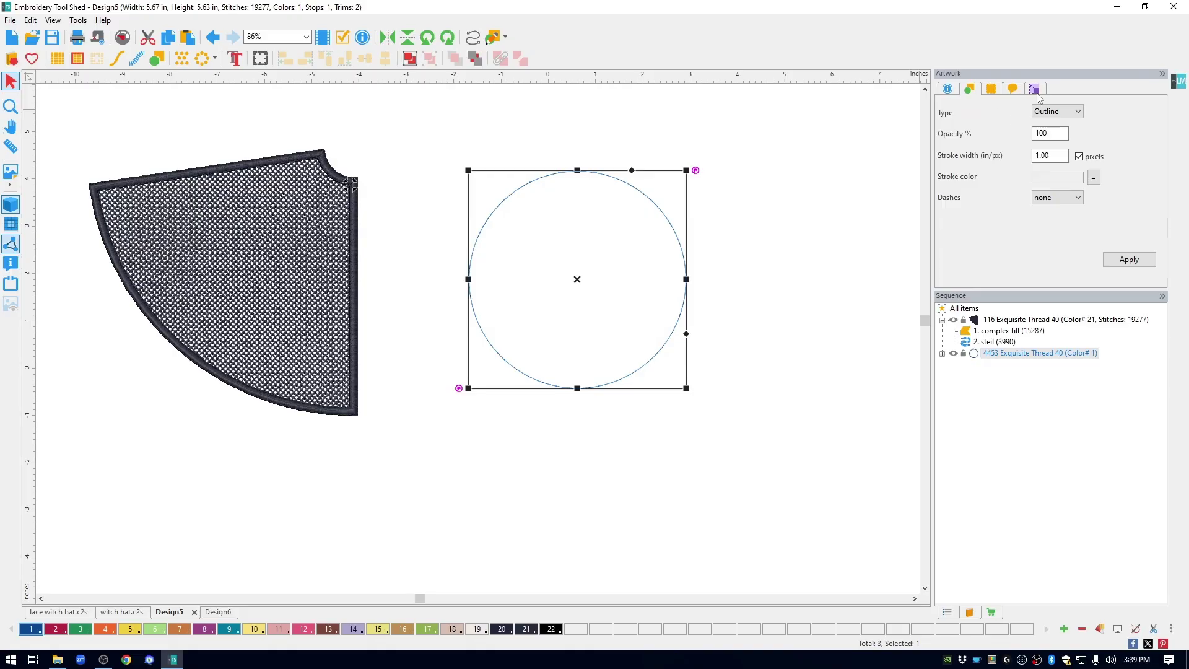
# Resize the circle to 4 in wide, keeping its aspect ratio
pyautogui.click(1041, 90)
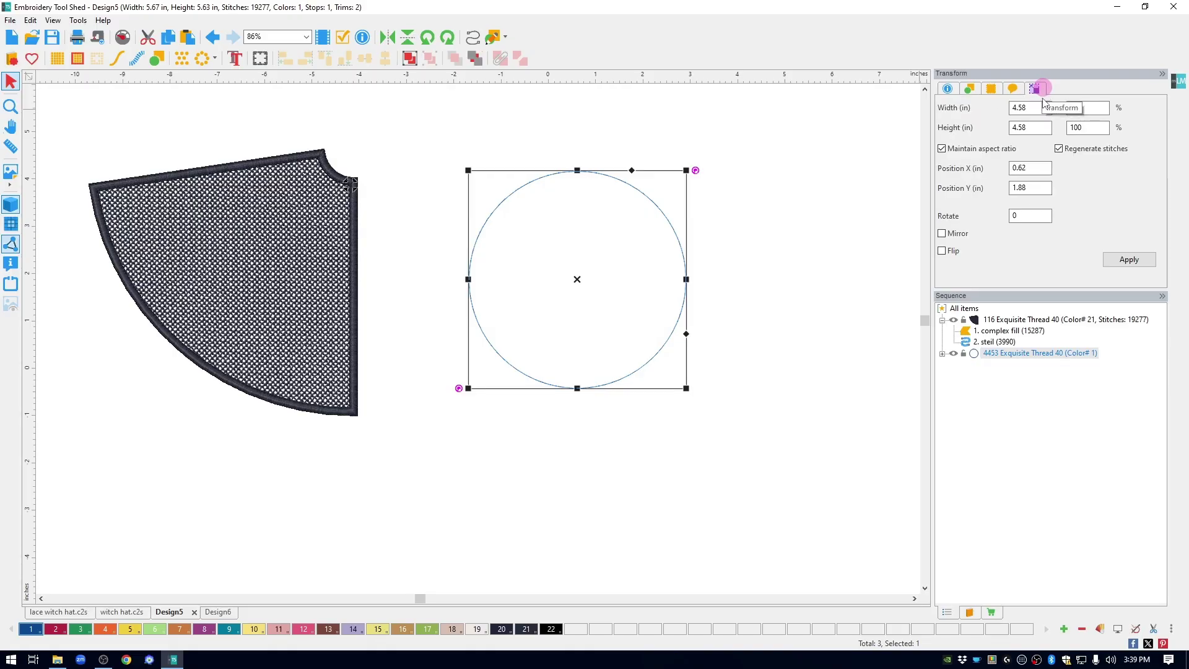
pyautogui.moveTo(1037, 107); pyautogui.dragTo(1006, 108)
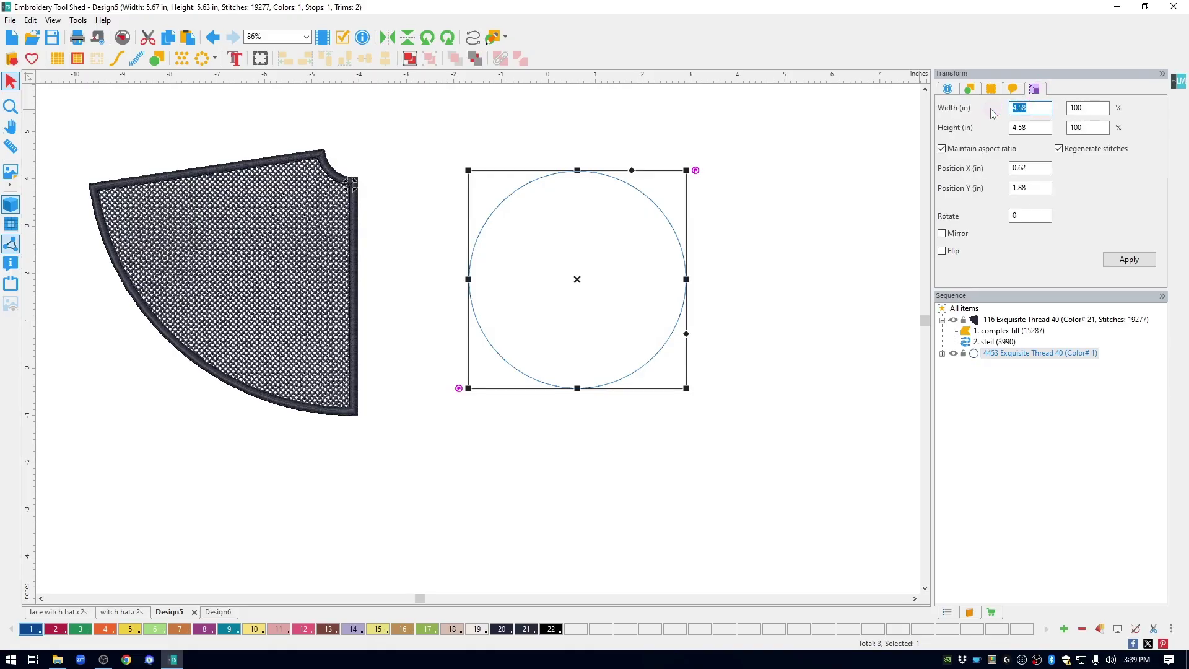
pyautogui.write('4')
pyautogui.click(1129, 260)
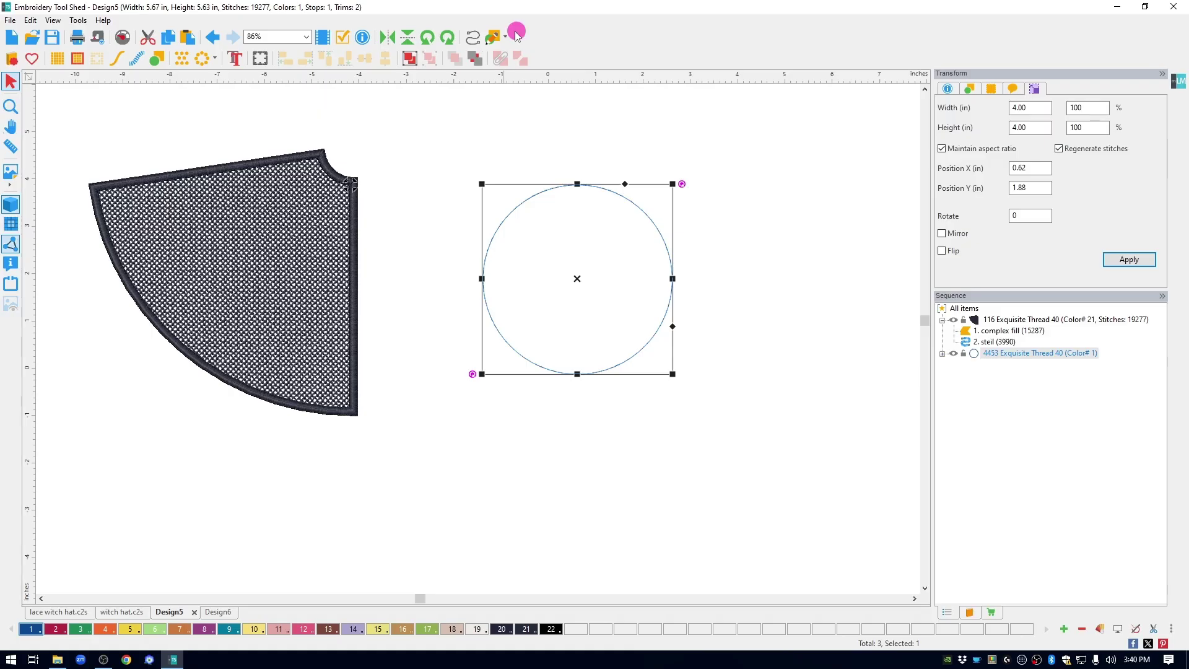
# Duplicate the 4 in circle in place and resize the copy to 2 in wide
pyautogui.click(167, 37)
pyautogui.click(189, 39)
pyautogui.doubleClick(1041, 107)
pyautogui.write('2')
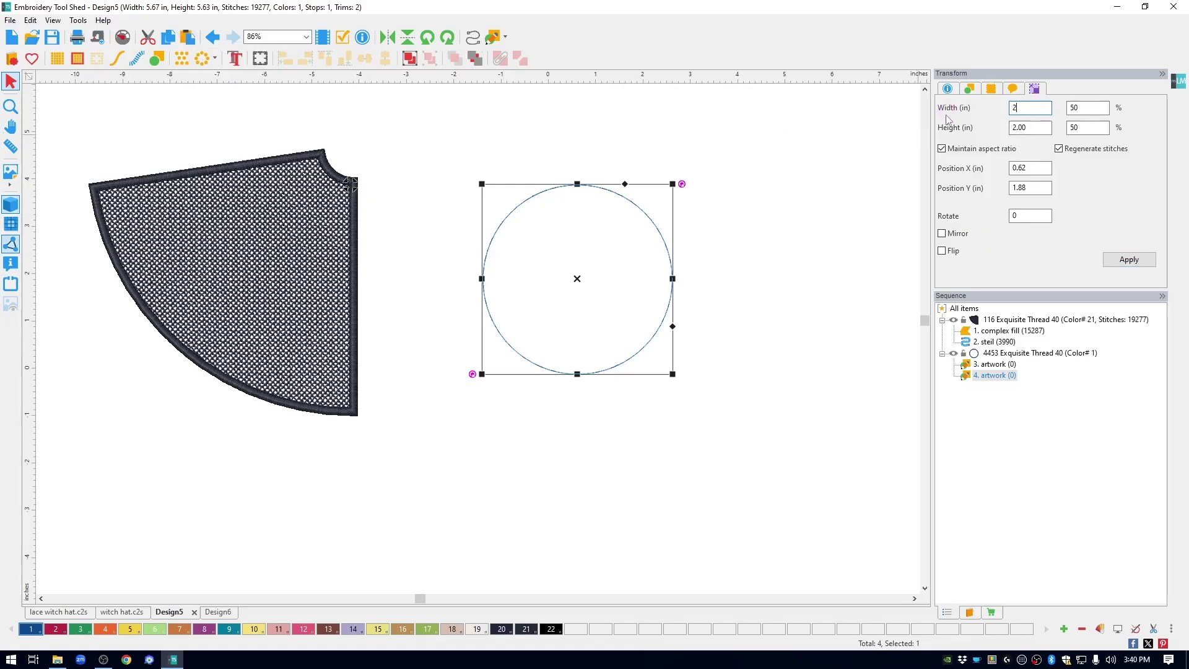
pyautogui.click(1138, 265)
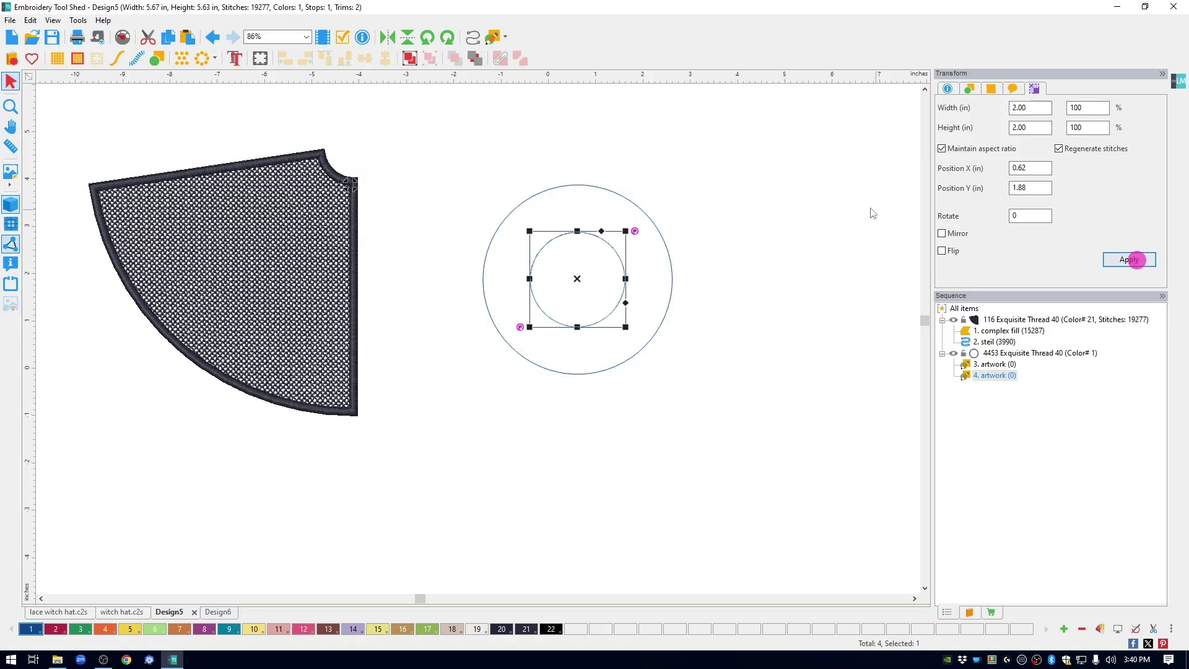
# Combine the two concentric circles into one ring and convert it into a lace fill with a steil border
pyautogui.moveTo(444, 148); pyautogui.dragTo(766, 425)
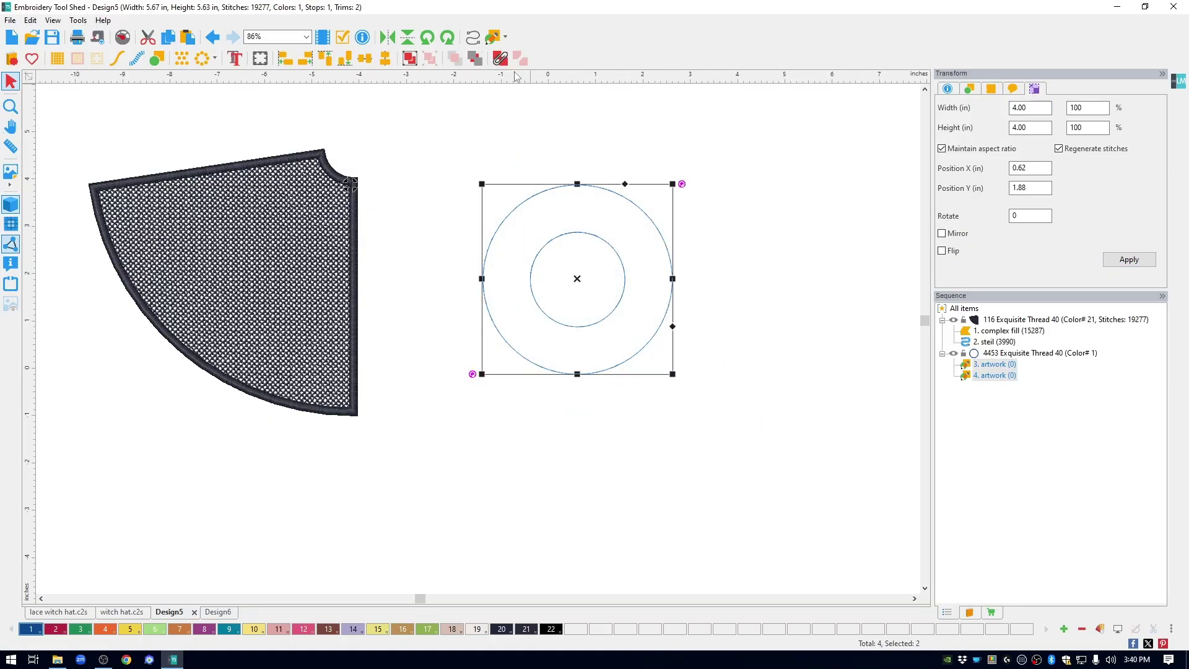
pyautogui.click(501, 59)
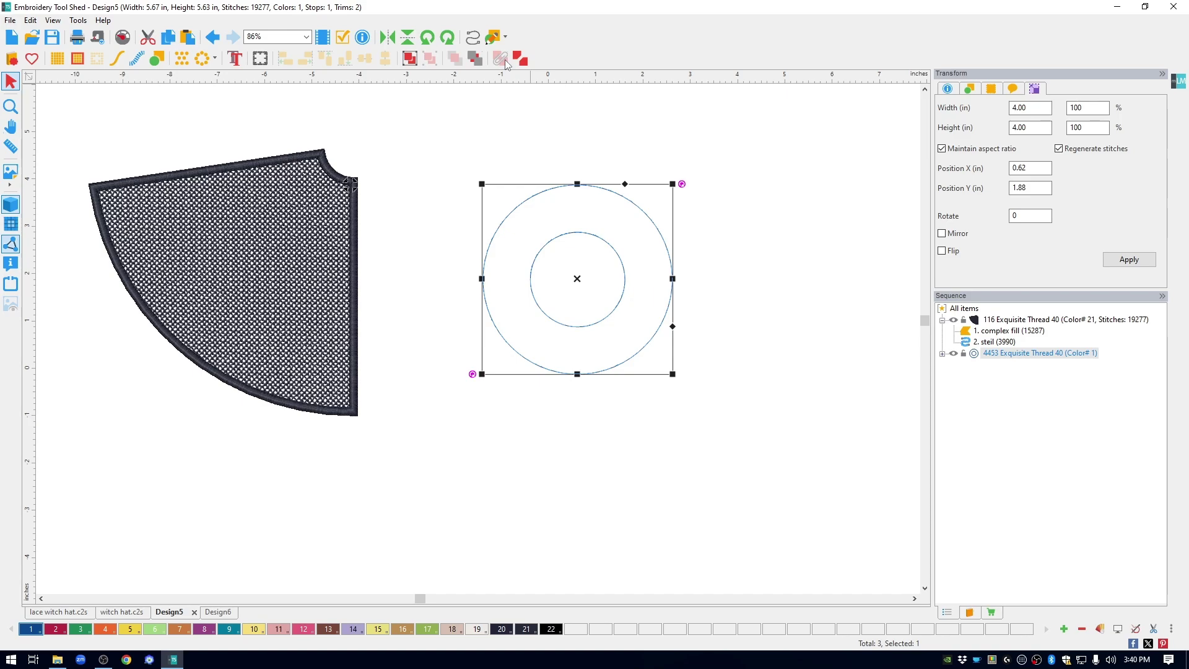
pyautogui.click(80, 58)
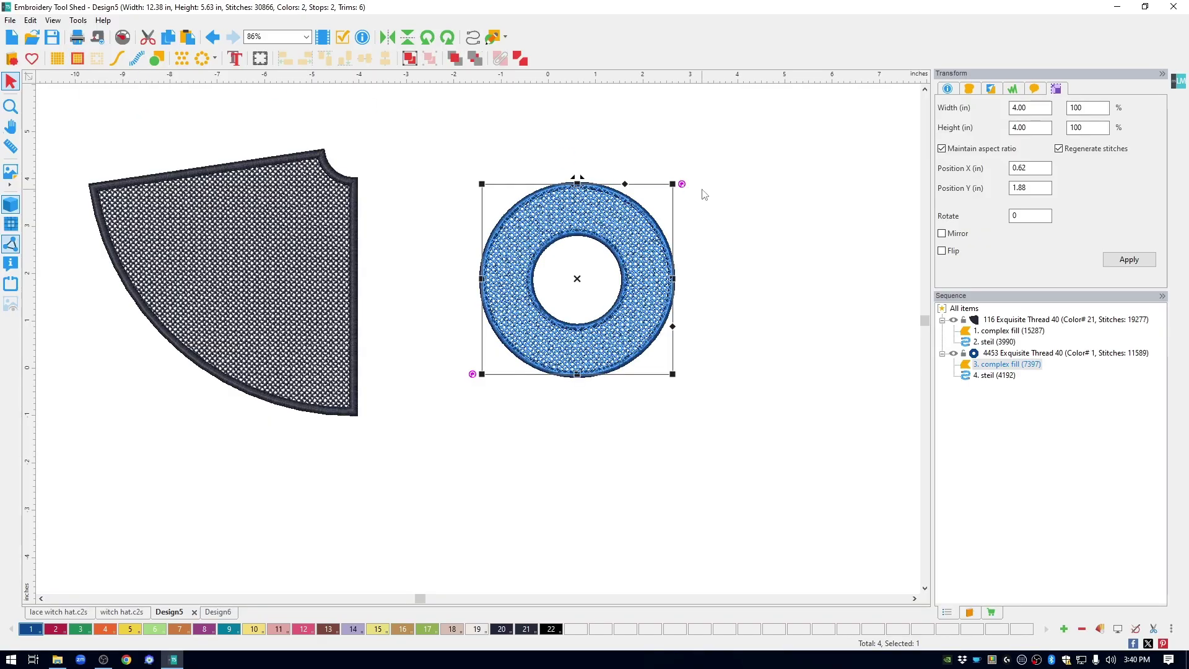
pyautogui.click(793, 198)
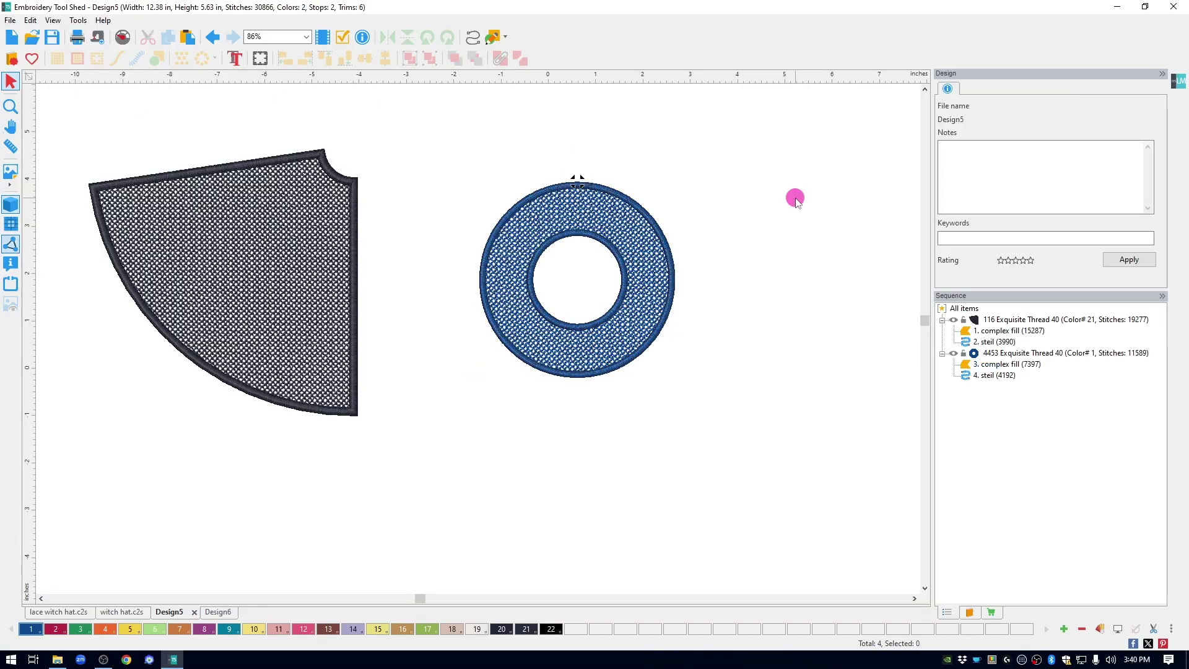
# Set the ring's steil border width to 4 mm
pyautogui.click(662, 236)
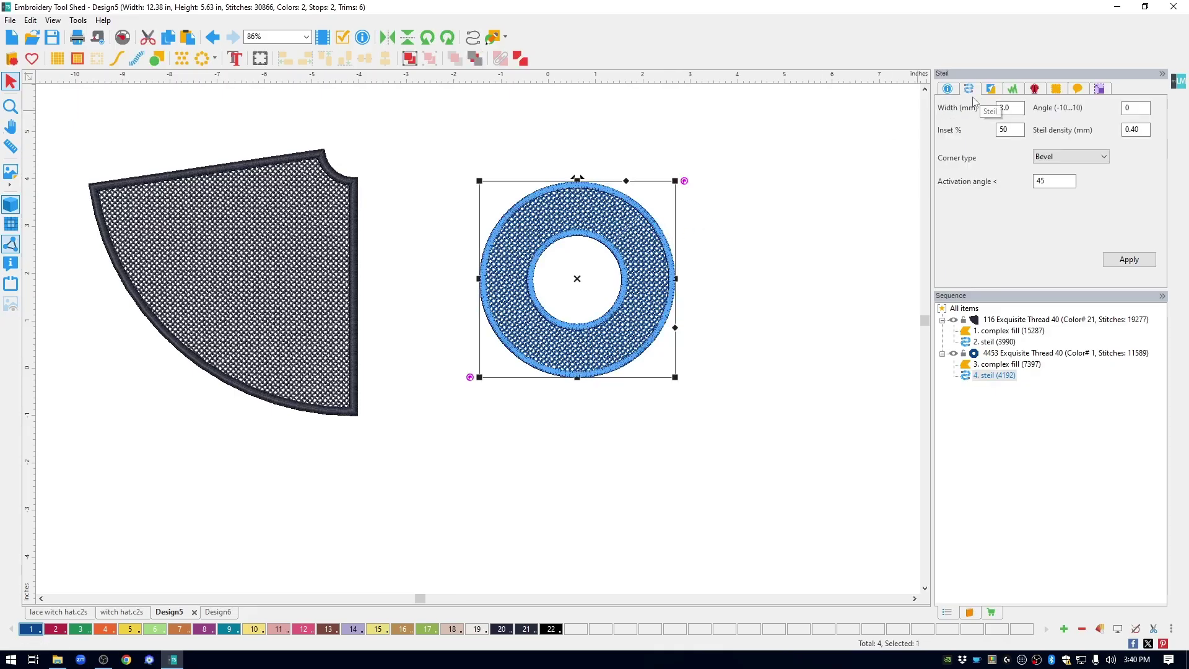
pyautogui.doubleClick(1005, 108)
pyautogui.write('4')
pyautogui.click(1128, 261)
pyautogui.click(789, 318)
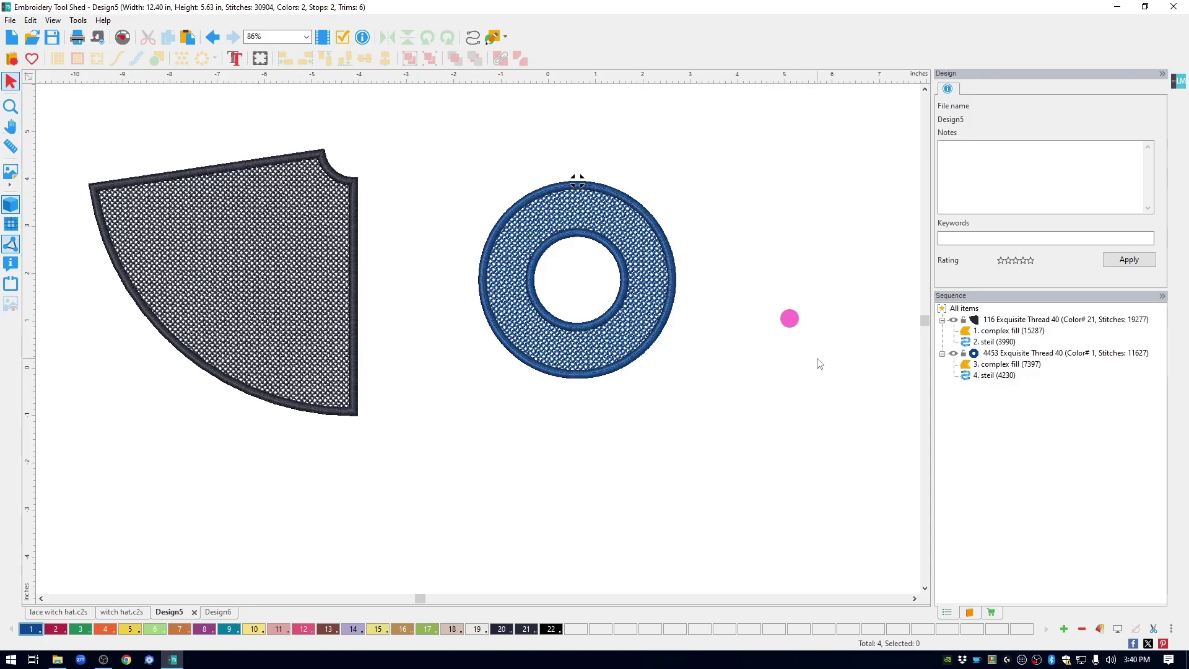
# Recolor the cone and ring, fills and borders alike, with black thread color 22
pyautogui.click(516, 211)
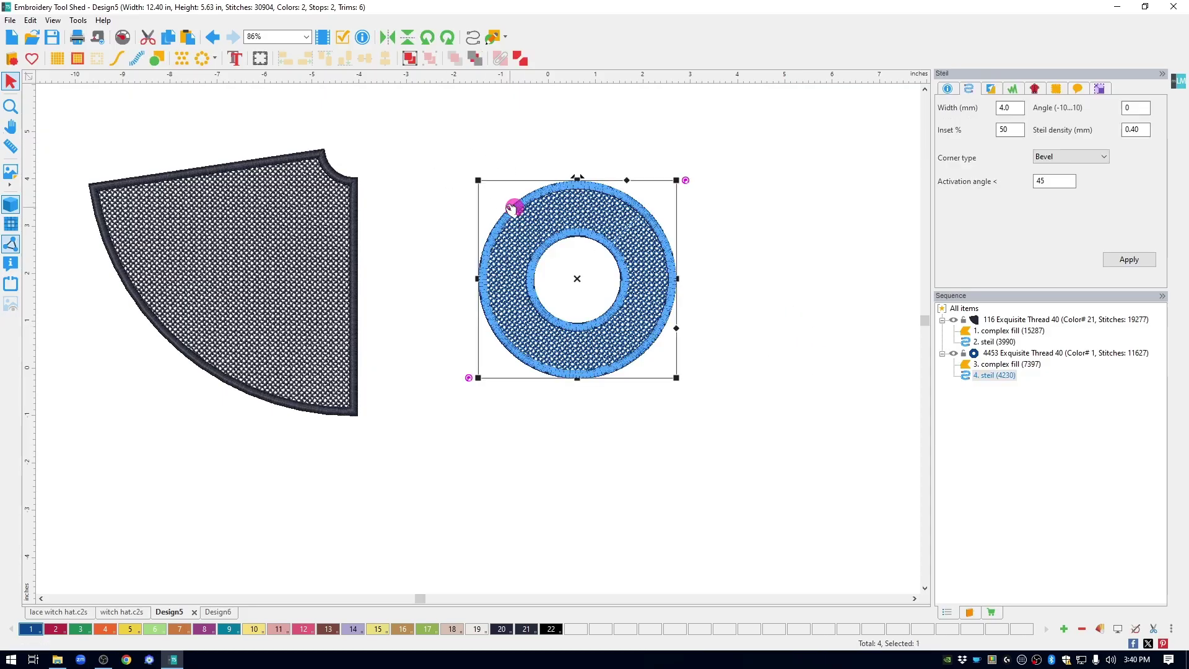
pyautogui.click(345, 173)
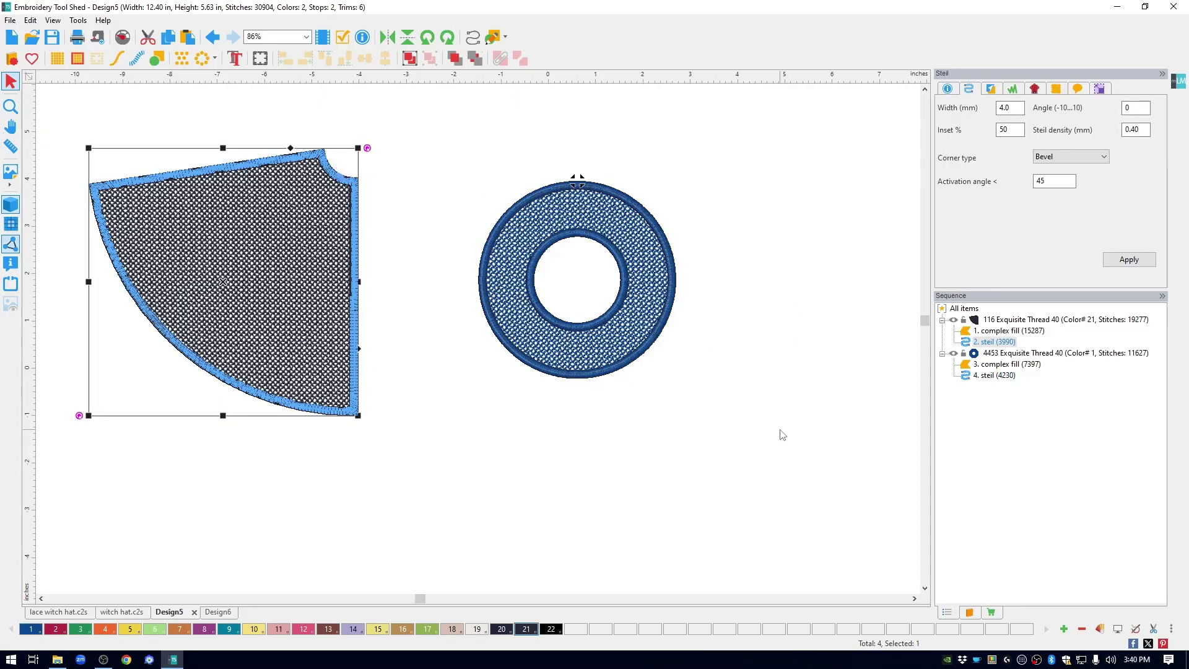
pyautogui.moveTo(779, 430); pyautogui.dragTo(68, 115)
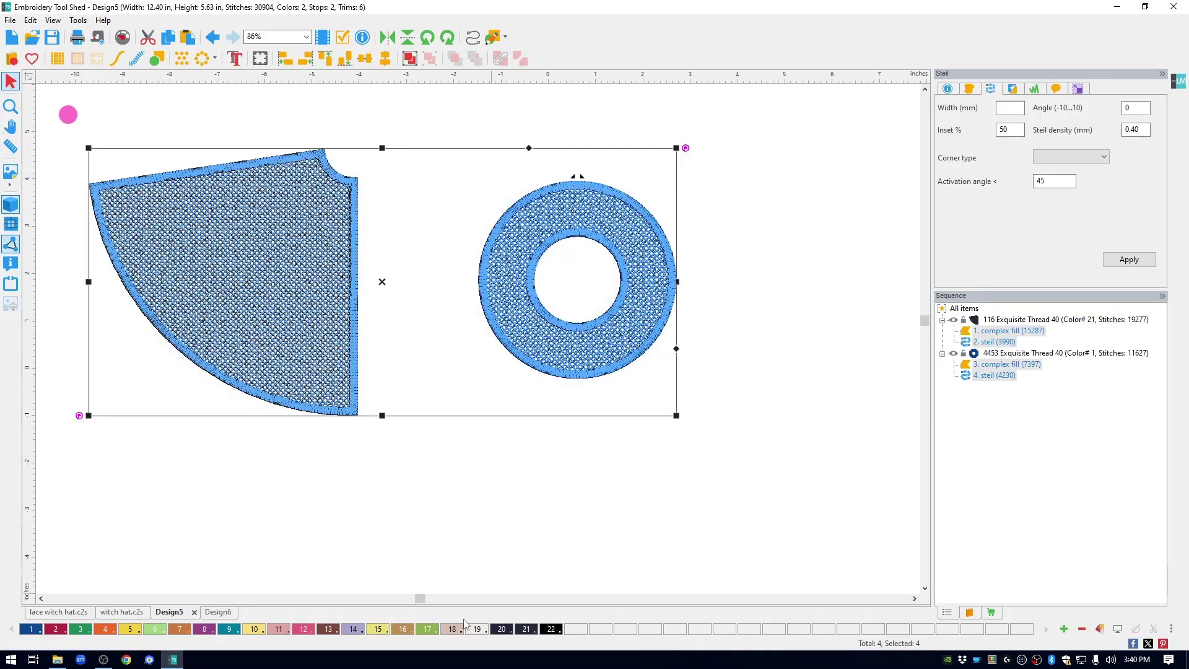
pyautogui.click(550, 629)
pyautogui.click(772, 307)
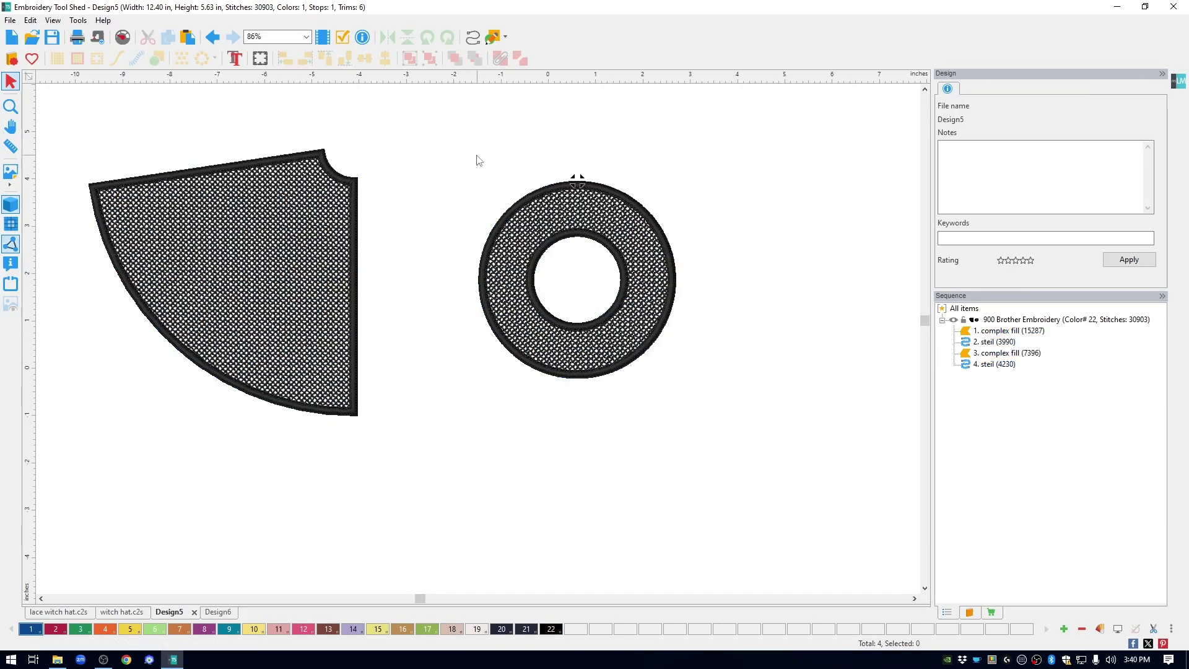
# Move the lace ring up and left so it sits close beside the cone
pyautogui.moveTo(453, 153); pyautogui.dragTo(738, 416)
pyautogui.moveTo(627, 279); pyautogui.dragTo(538, 197)
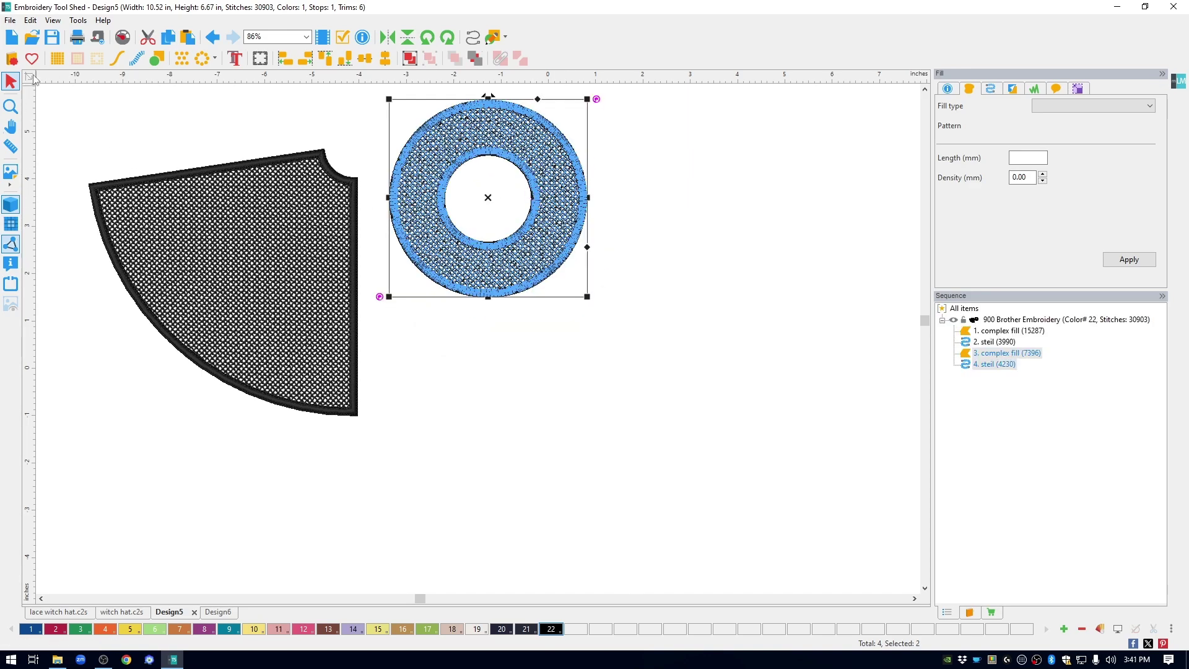
# Insert the Bat shape from the Halloween frames in the Holiday category
pyautogui.click(32, 59)
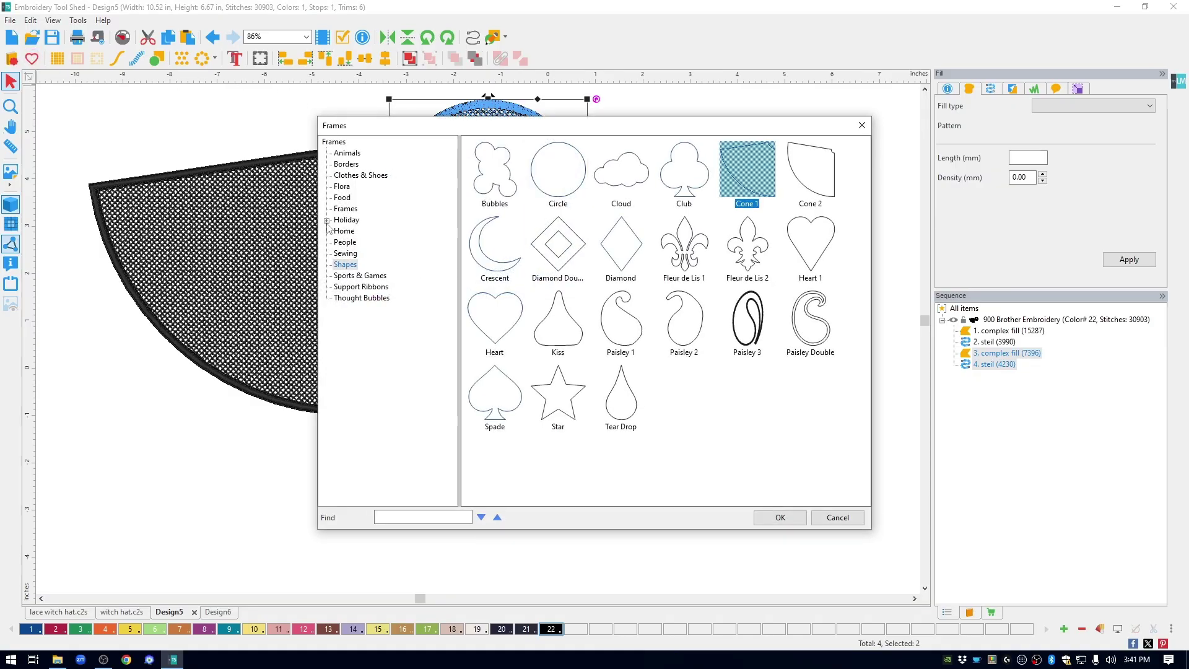
pyautogui.click(327, 221)
pyautogui.click(372, 254)
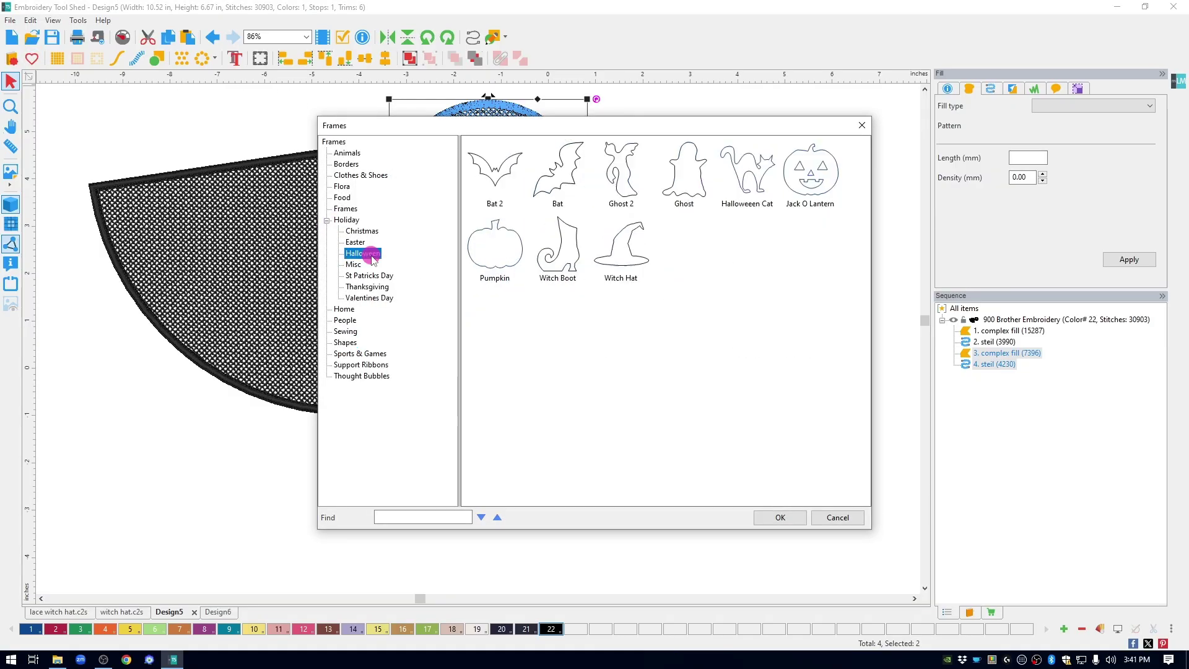
pyautogui.click(571, 180)
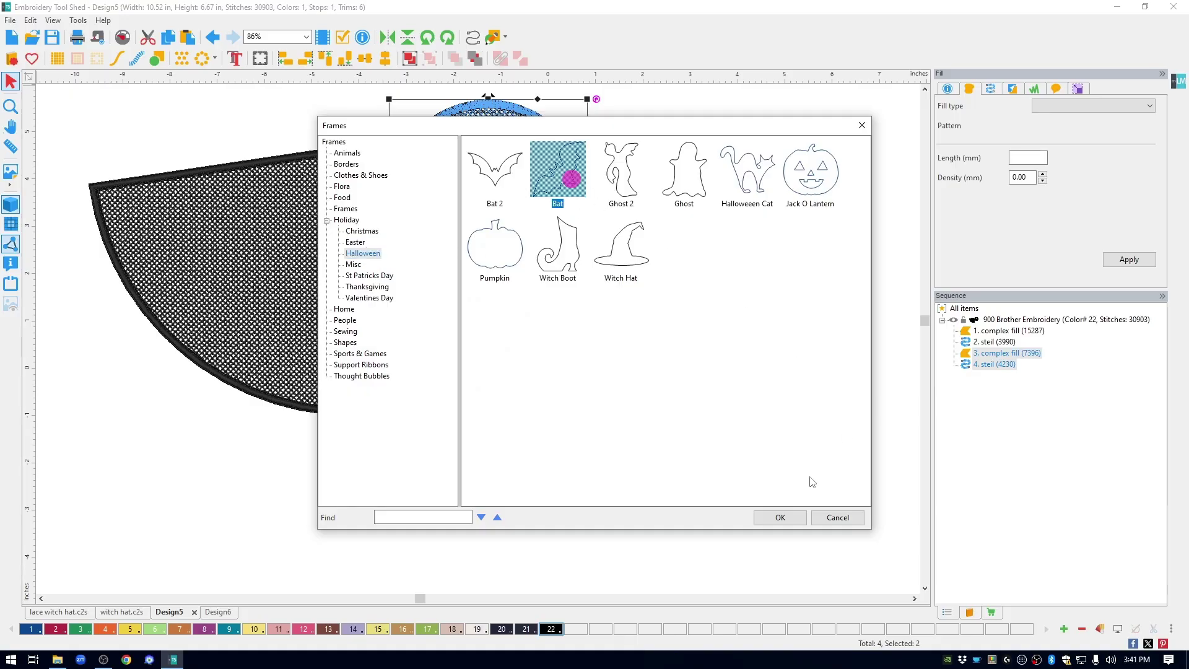
pyautogui.click(781, 518)
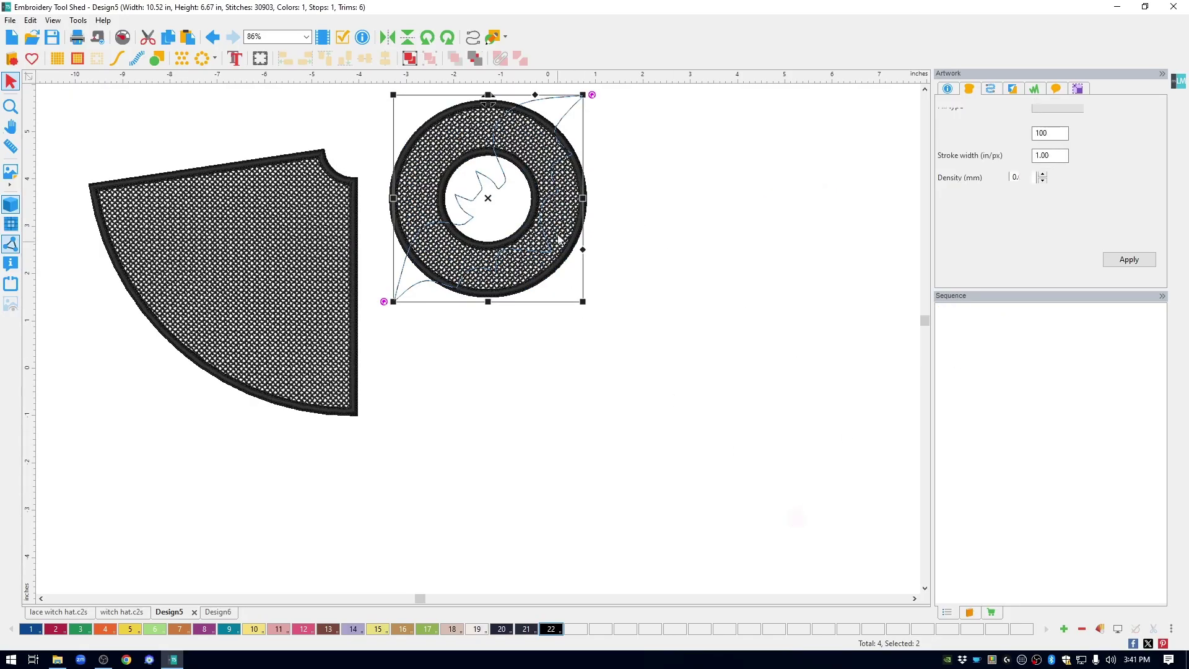
# Place the bat outline below the ring and set its width to 3 in, maintaining the aspect ratio
pyautogui.moveTo(588, 98); pyautogui.dragTo(753, 423)
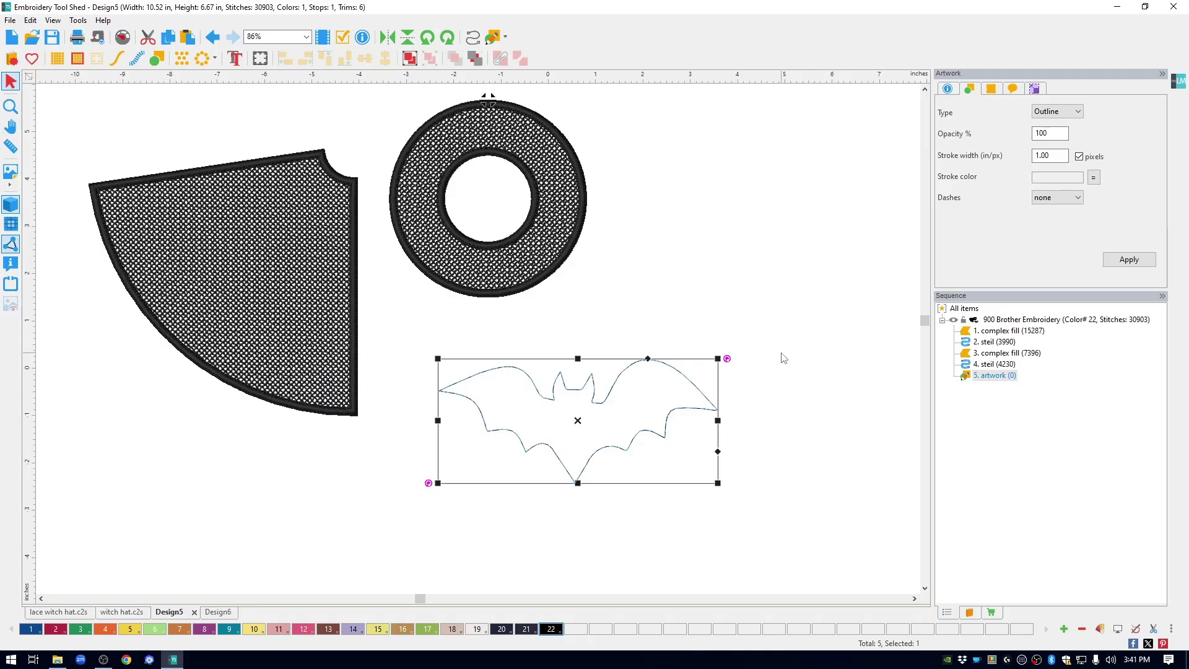
pyautogui.click(1042, 89)
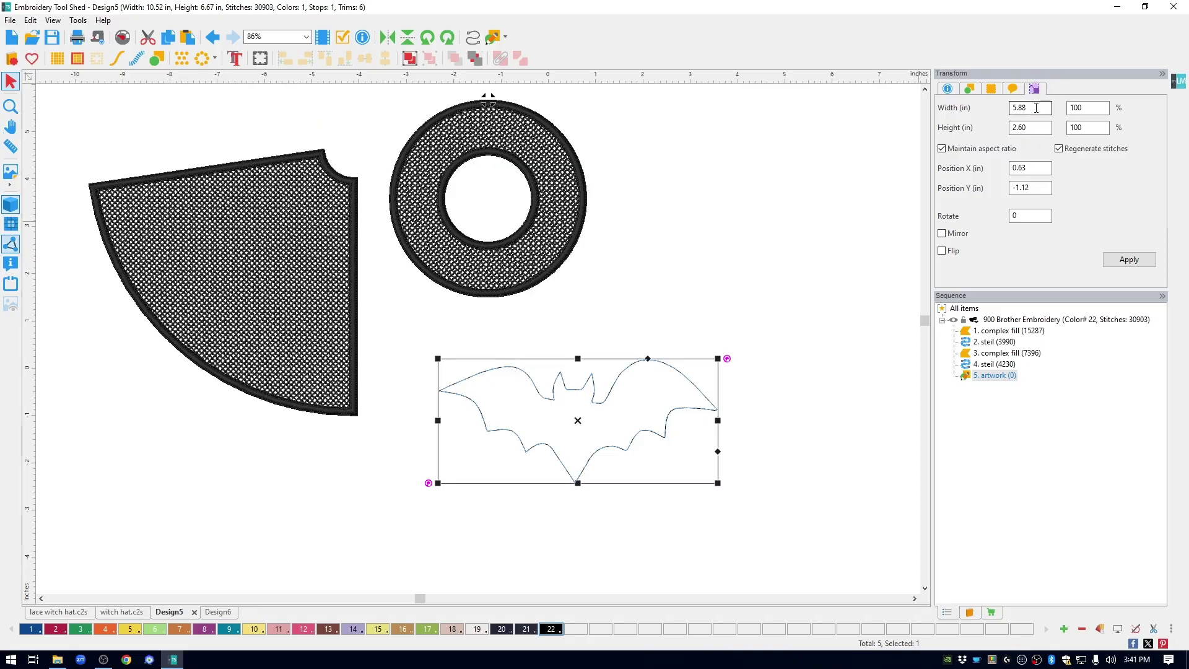
pyautogui.click(985, 112)
pyautogui.write('3')
pyautogui.click(1129, 260)
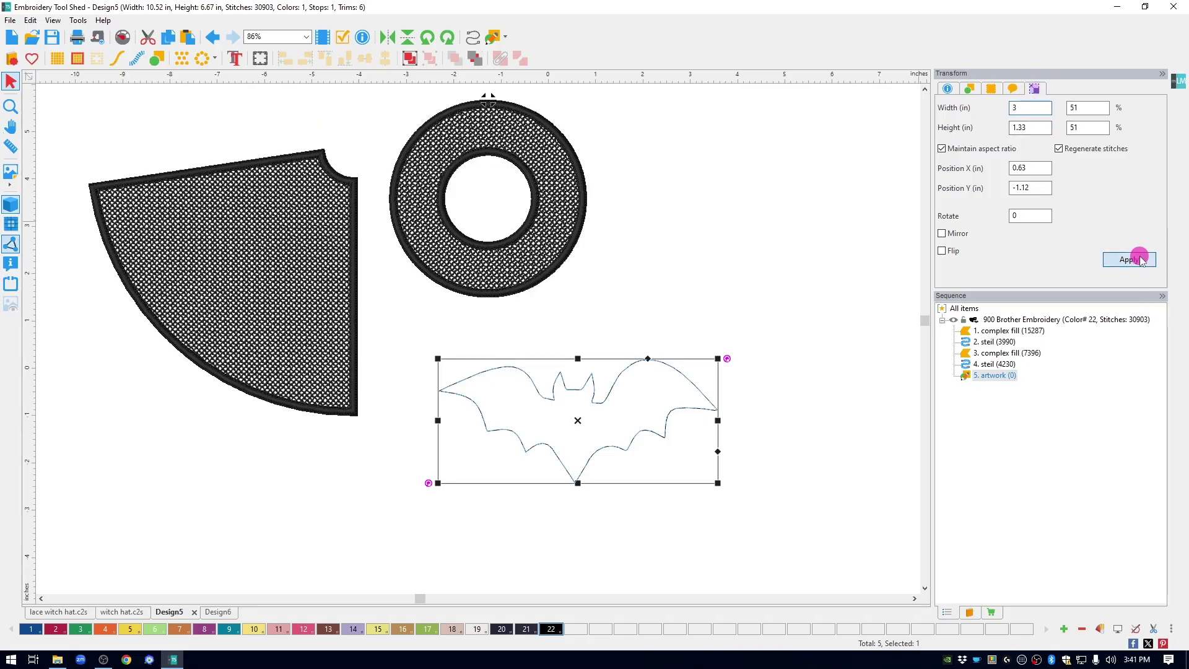
# Convert the bat to a lace complex fill with a steil border and assign black thread color 22 to all pieces
pyautogui.click(78, 58)
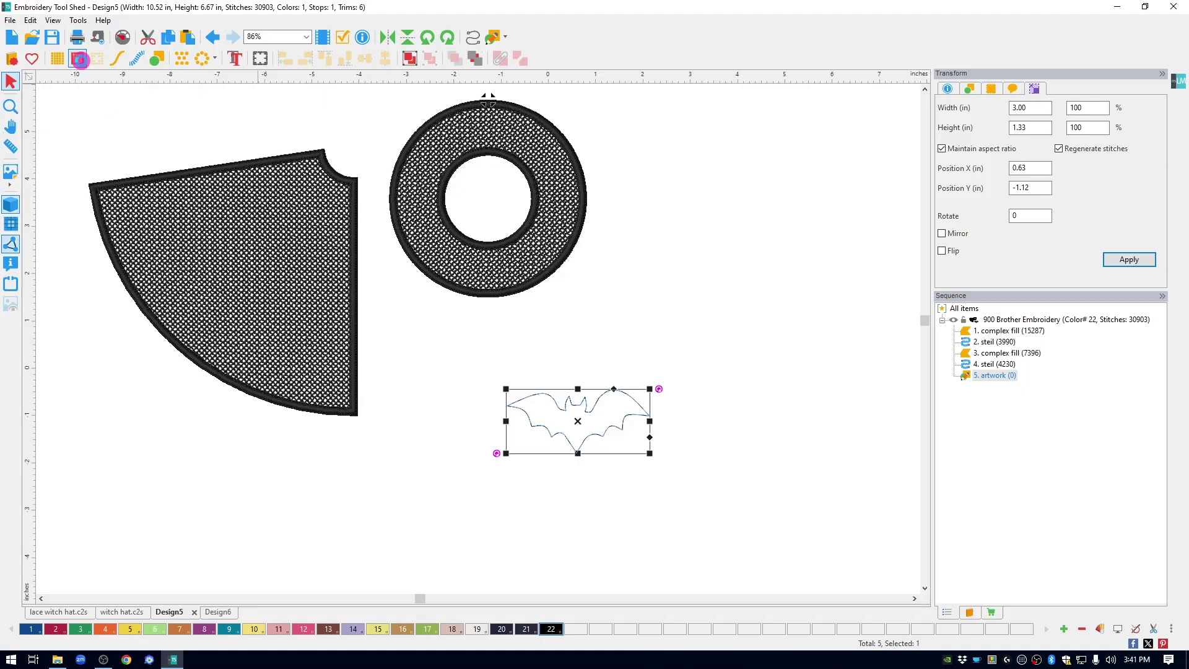
pyautogui.click(748, 352)
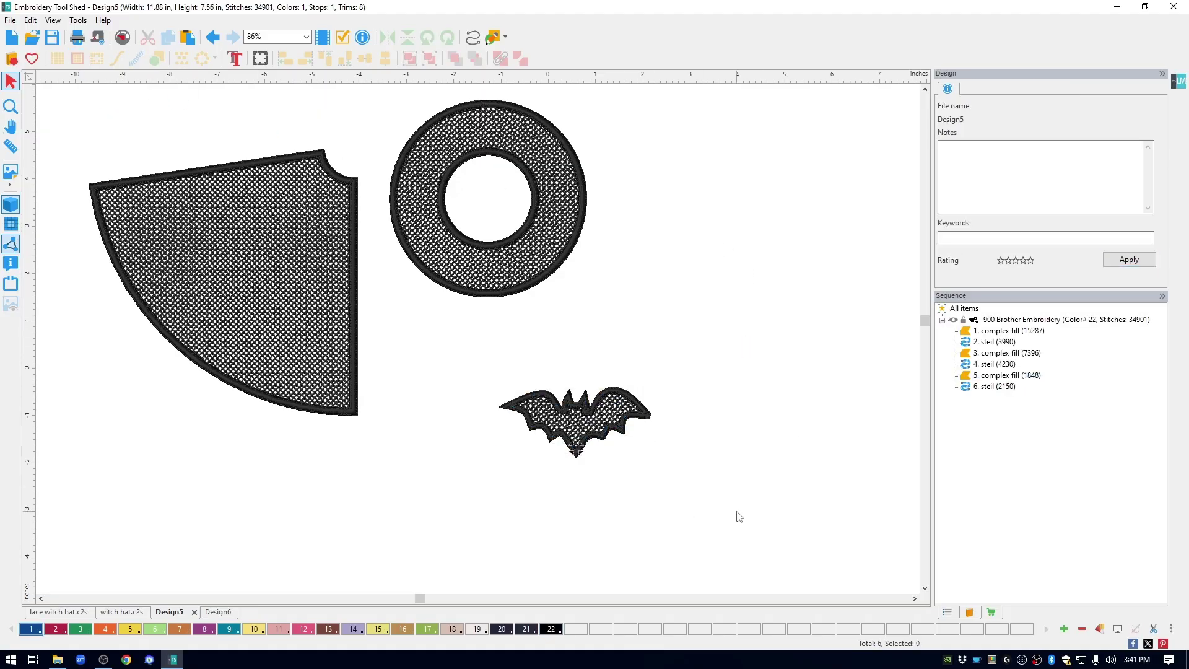
pyautogui.moveTo(798, 539); pyautogui.dragTo(62, 82)
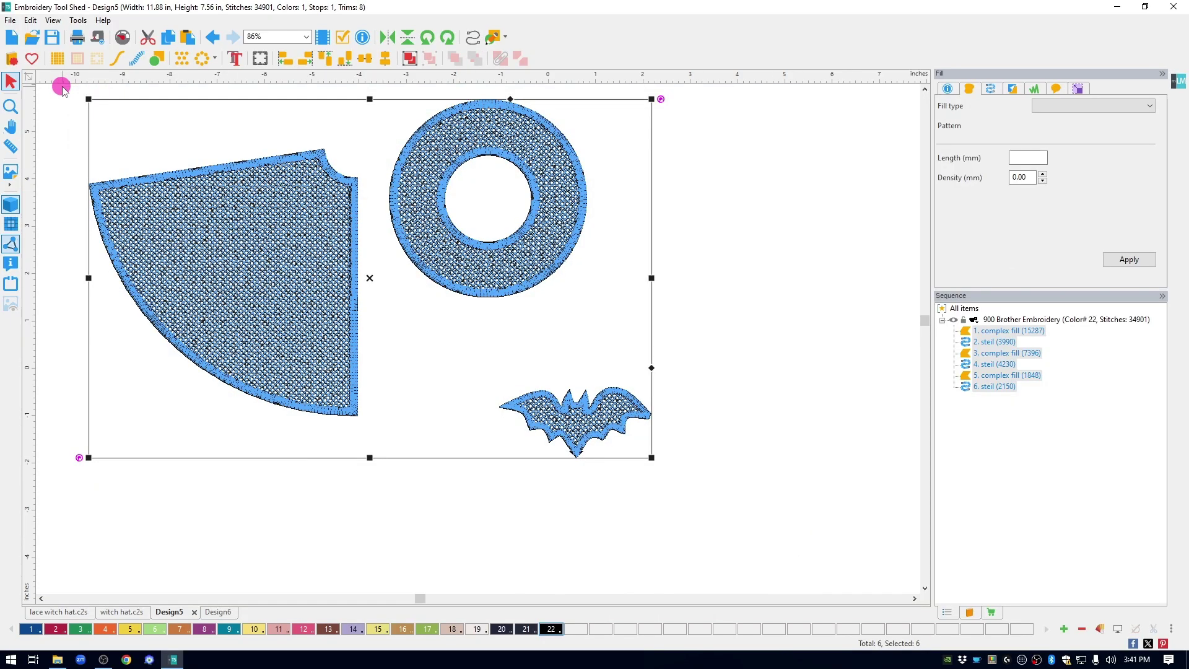
pyautogui.click(557, 631)
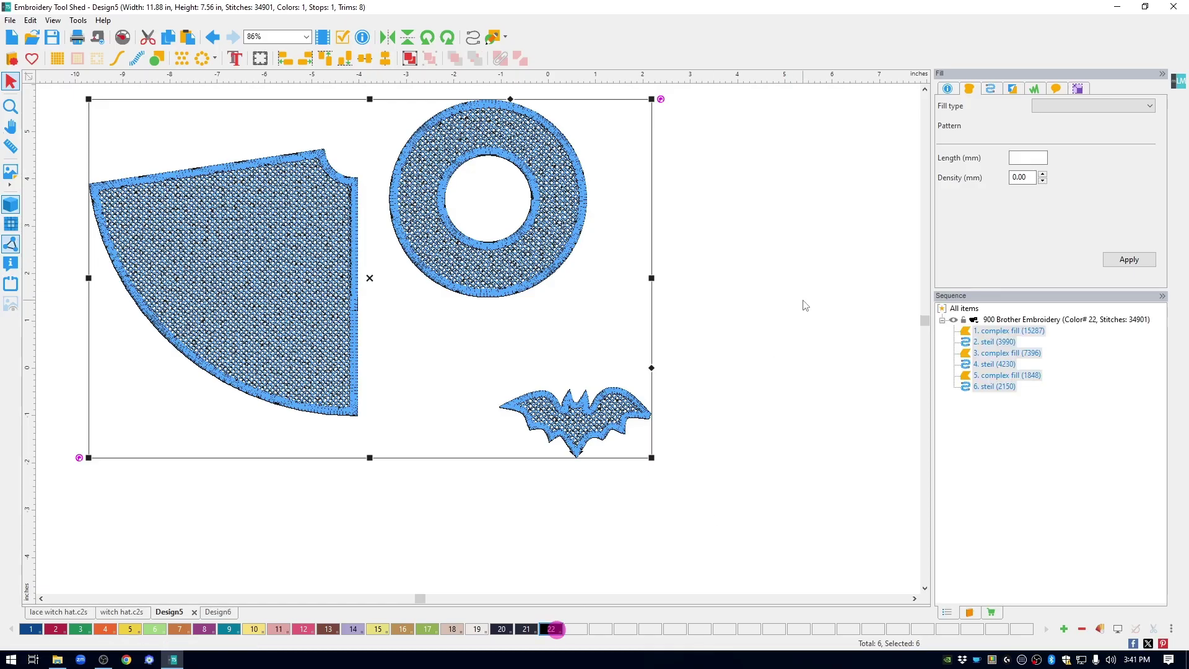
pyautogui.click(805, 268)
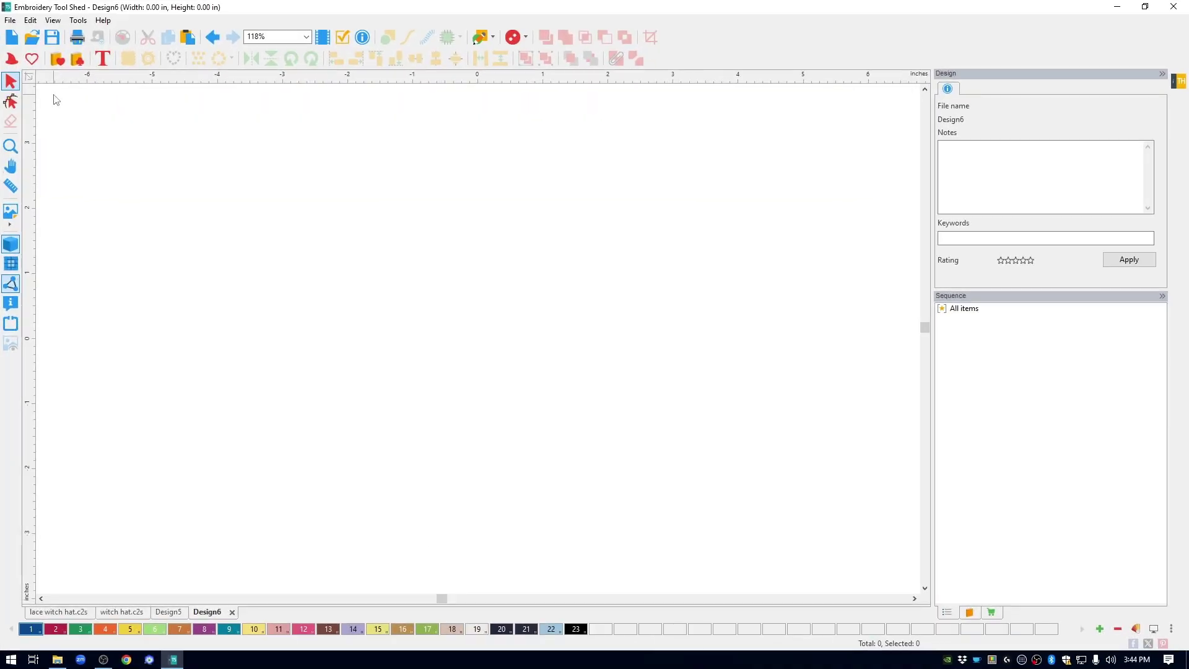
# Insert the ConeSm outline from the Shapes category and set its width to 5.5 in
pyautogui.click(32, 59)
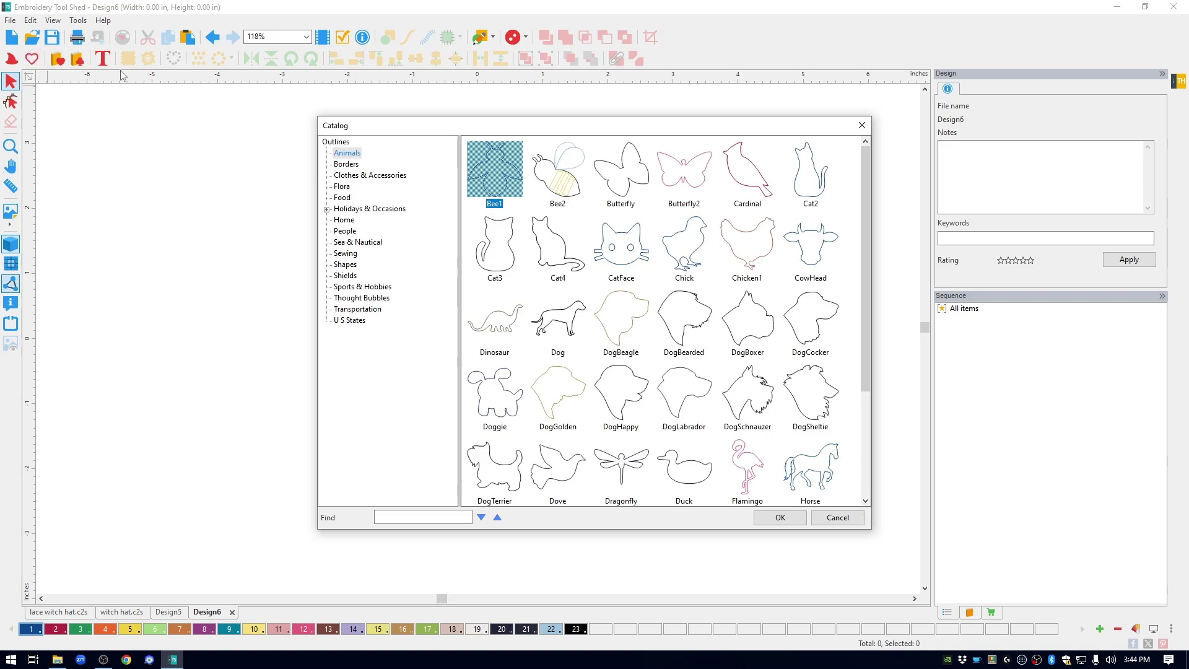
pyautogui.click(347, 265)
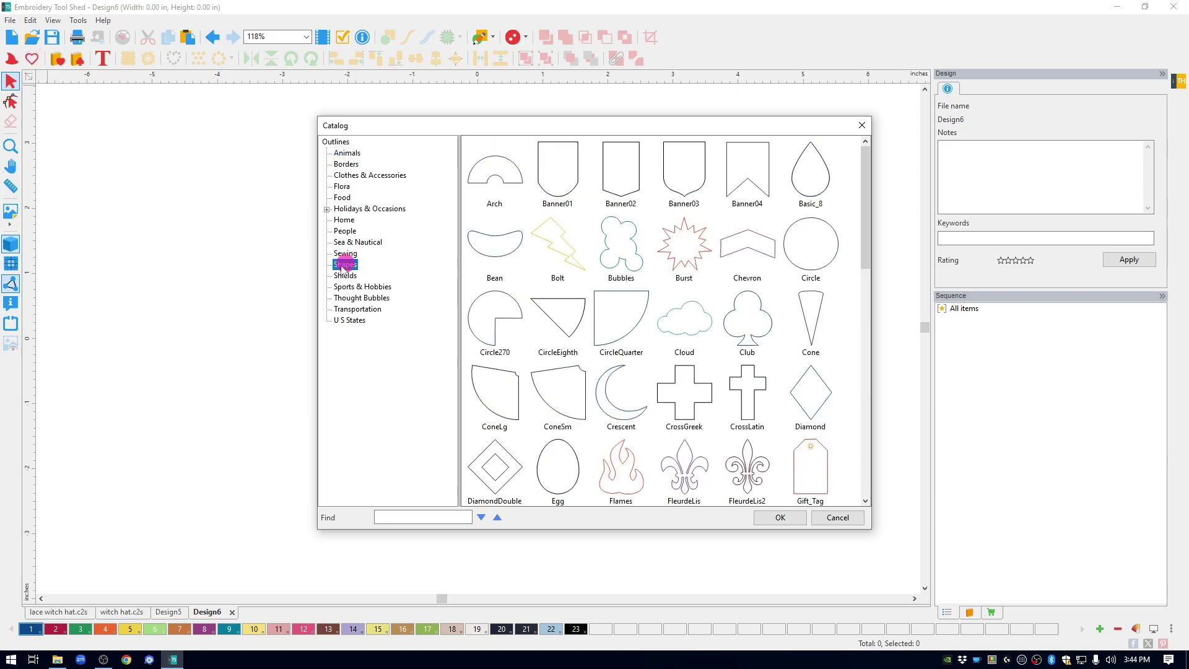
pyautogui.click(565, 409)
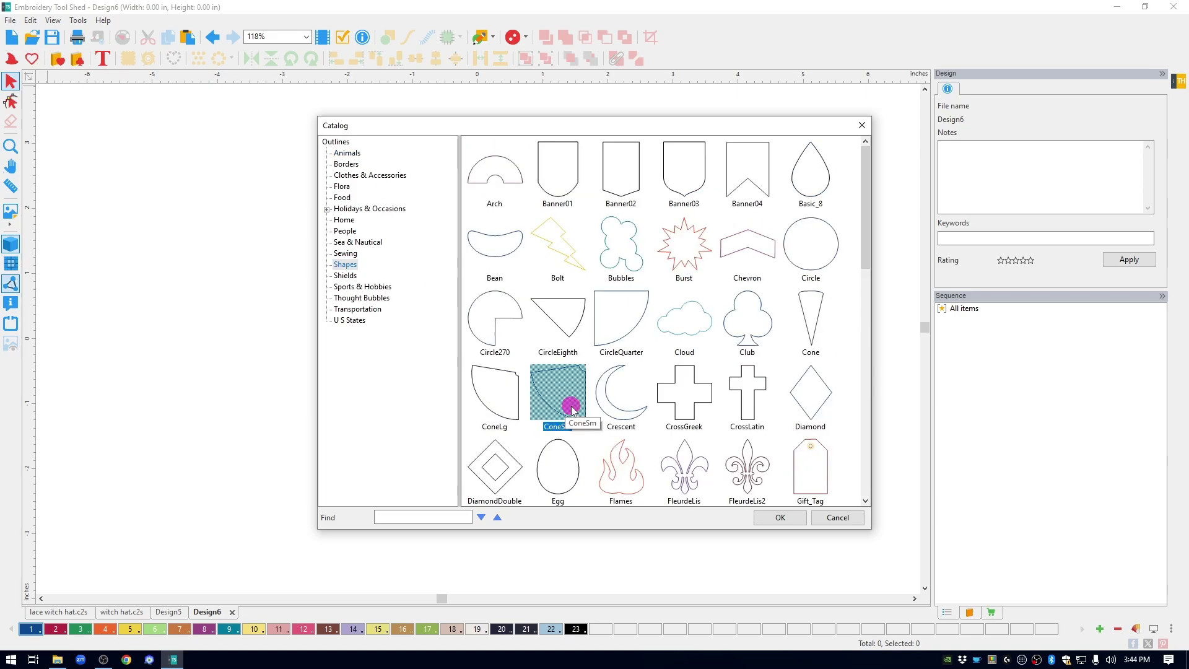
pyautogui.click(782, 524)
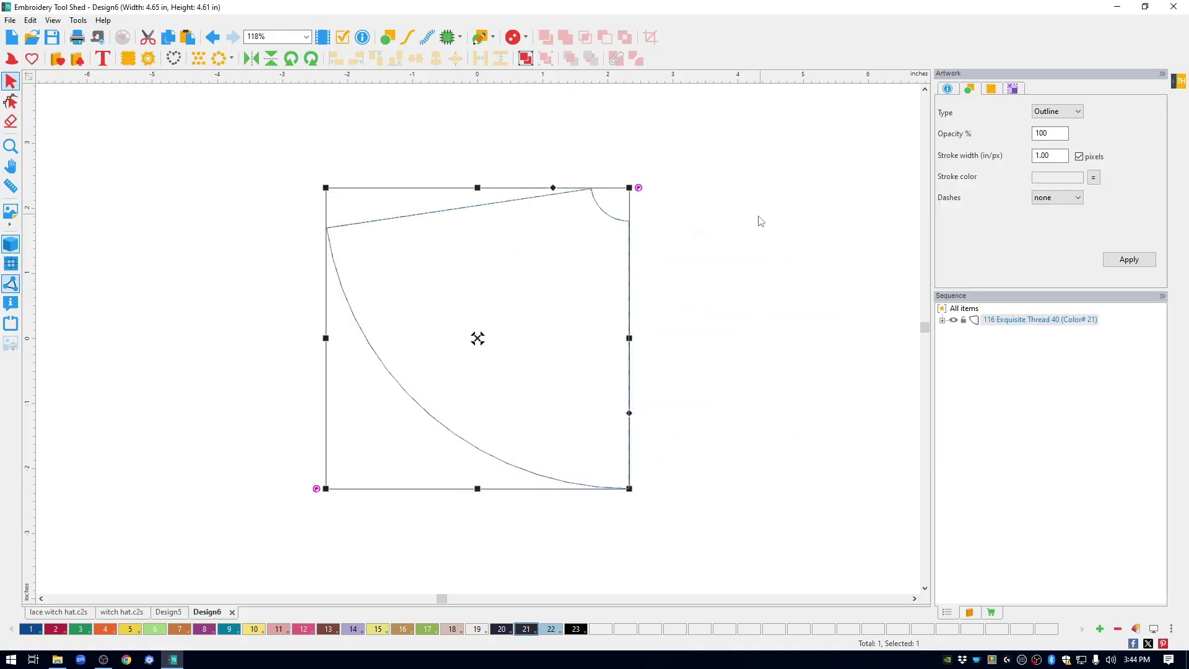
pyautogui.click(1013, 90)
pyautogui.doubleClick(1000, 108)
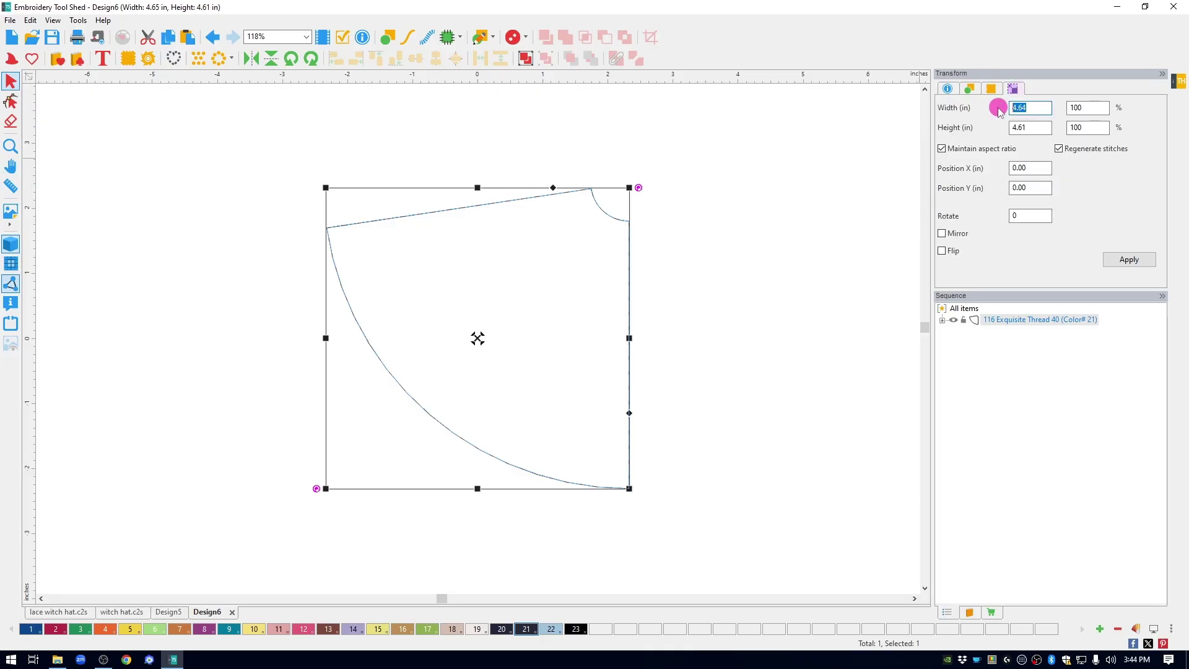
pyautogui.write('5.5')
pyautogui.click(1128, 260)
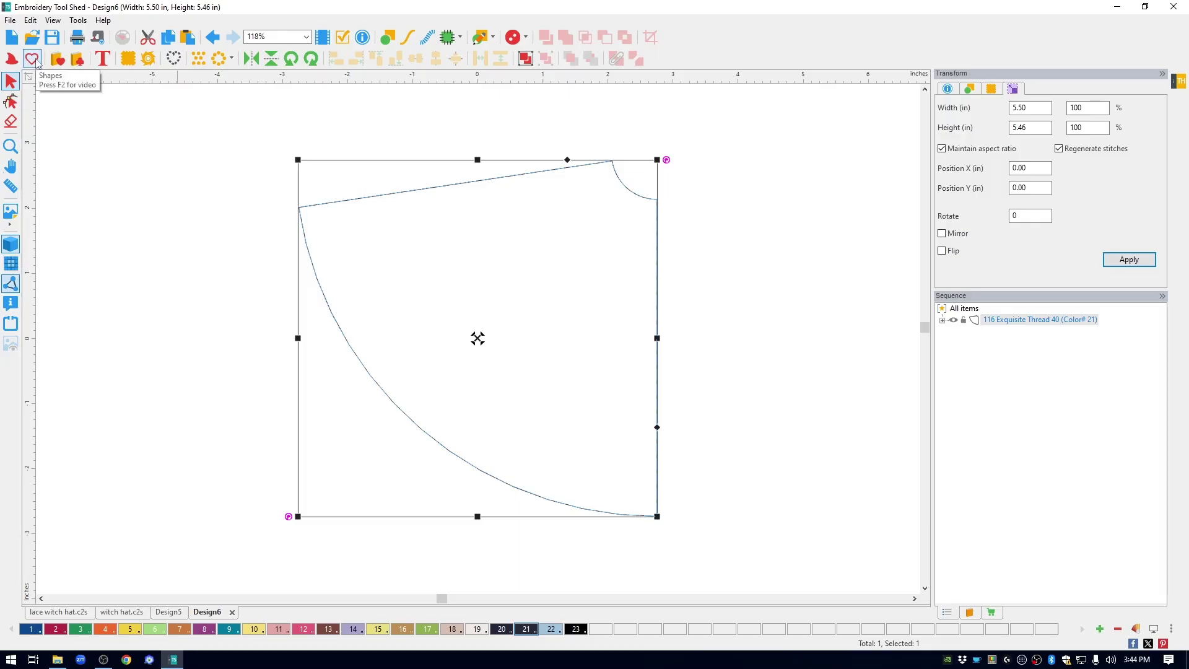
# Try out the Halloween Bat1 outline at about 2.11 in wide beside the cone and remove it
pyautogui.click(32, 59)
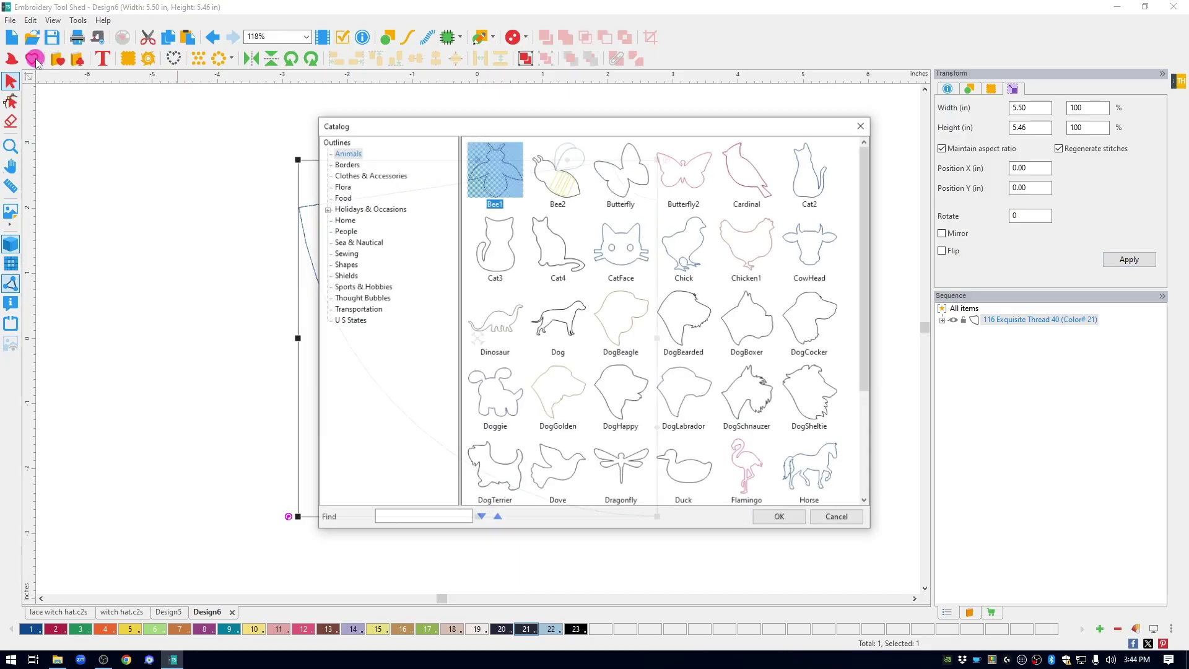
pyautogui.click(327, 209)
pyautogui.click(362, 243)
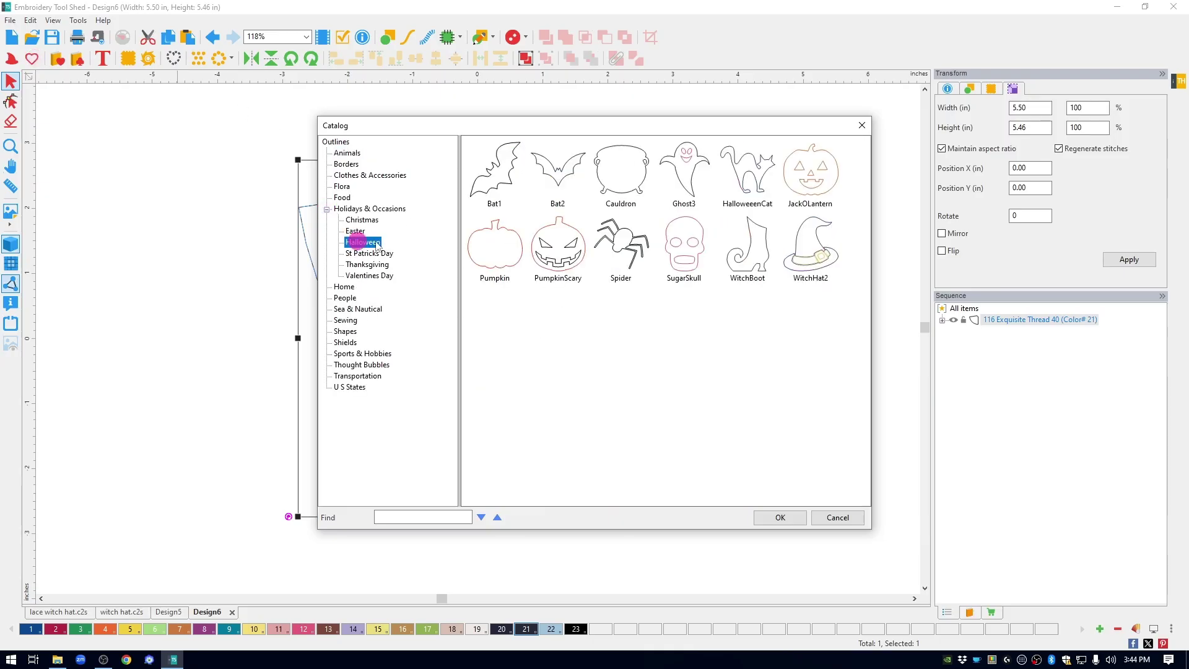
pyautogui.click(505, 184)
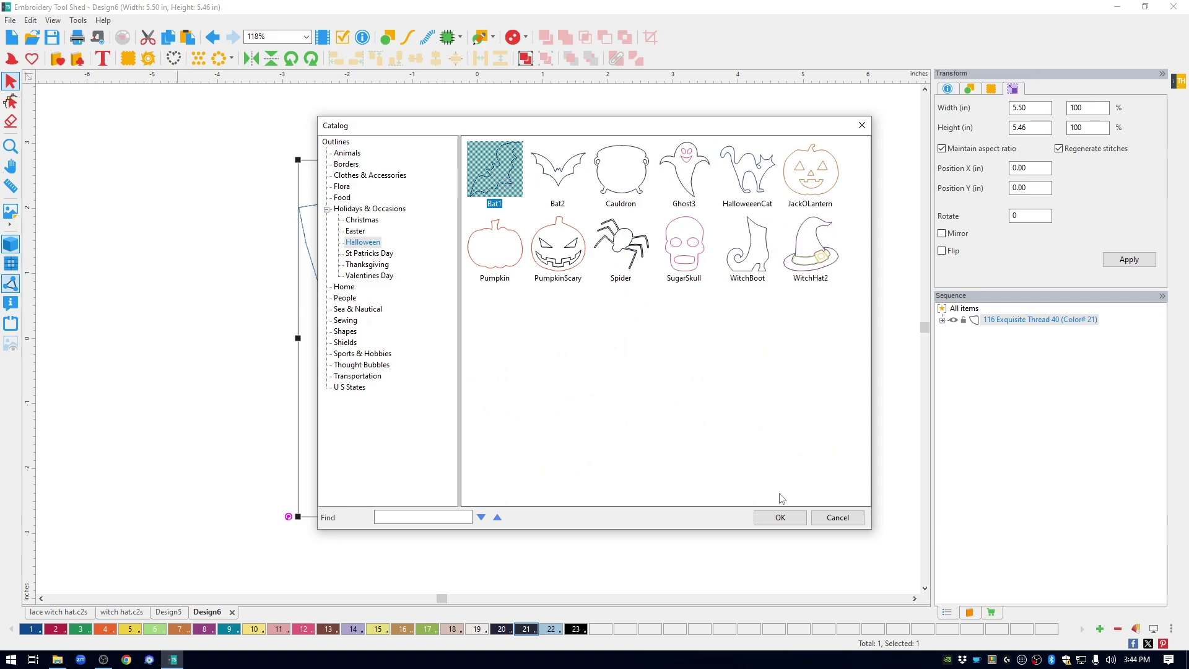
pyautogui.click(784, 516)
pyautogui.moveTo(605, 196); pyautogui.dragTo(452, 394)
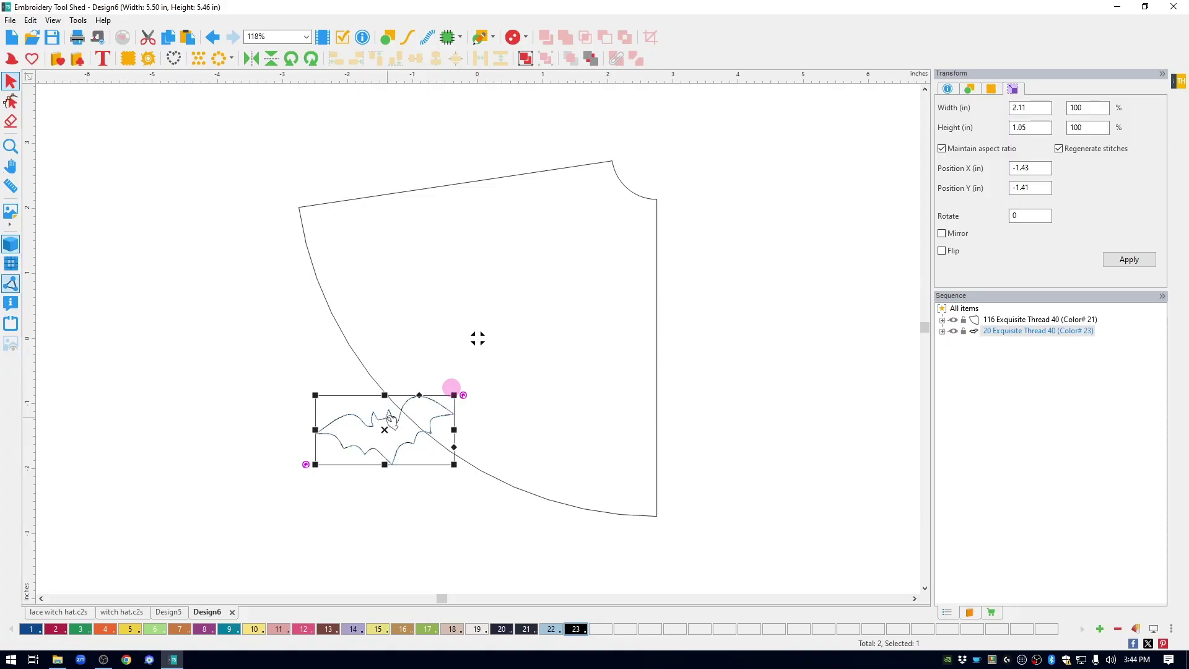
pyautogui.moveTo(388, 420); pyautogui.dragTo(141, 143)
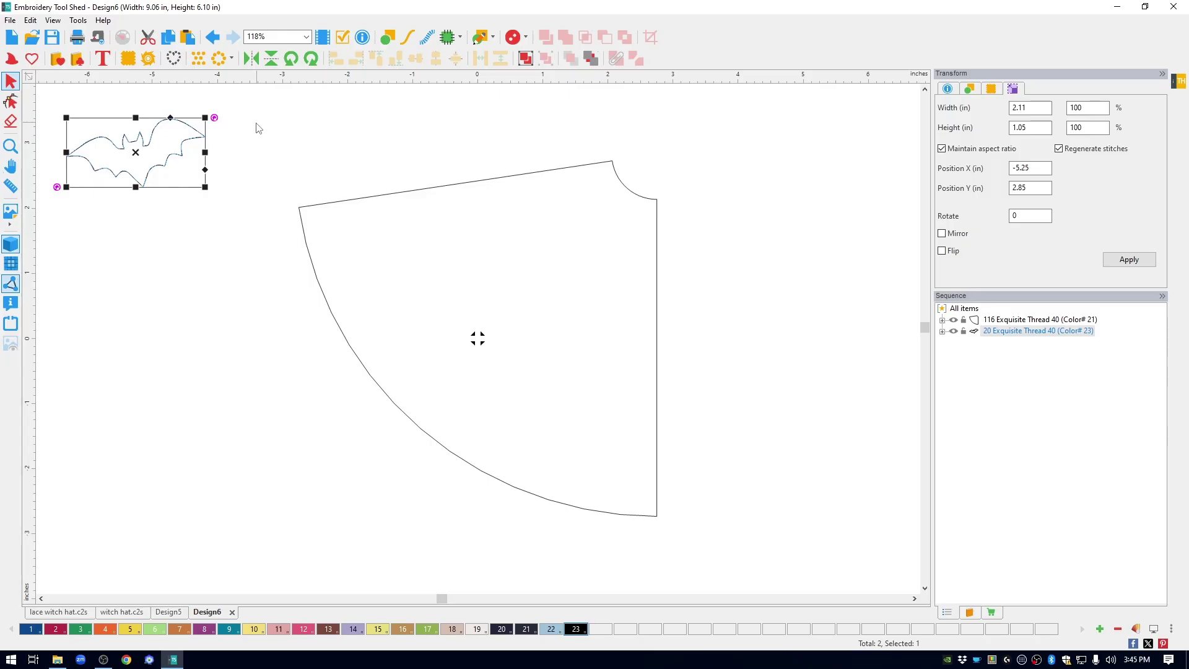
pyautogui.hotkey('ctrl', 'x')
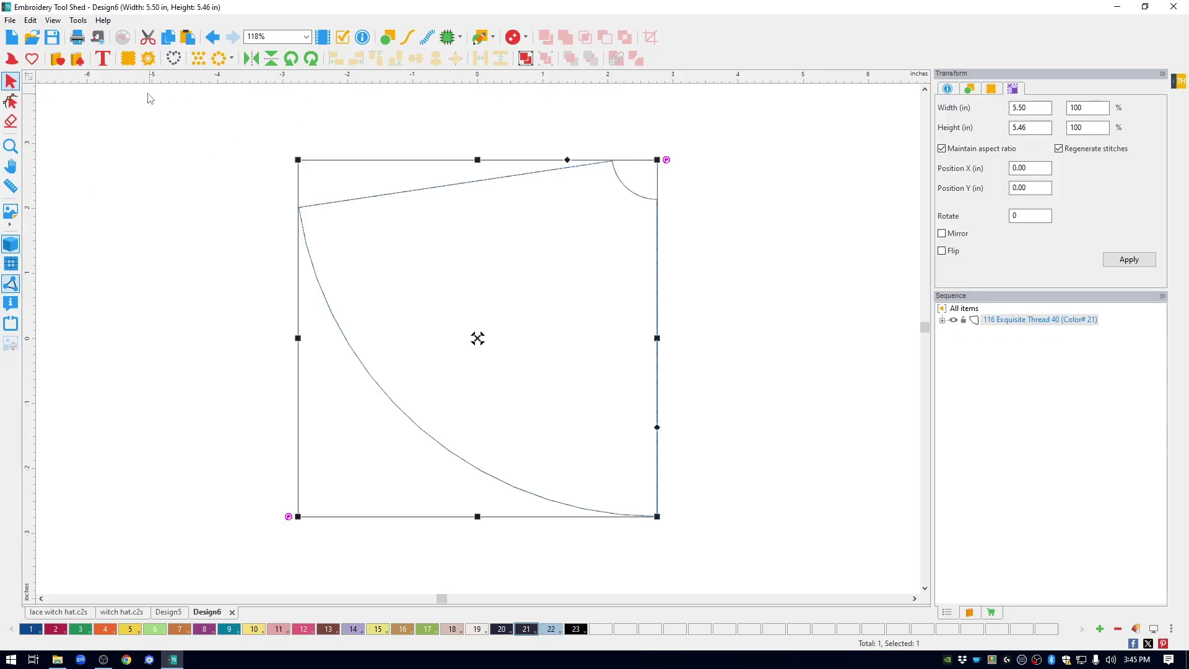
# Paste the copied run-stitch design of bats and loops and position it inside the cone outline
pyautogui.click(188, 37)
pyautogui.moveTo(265, 234); pyautogui.dragTo(503, 238)
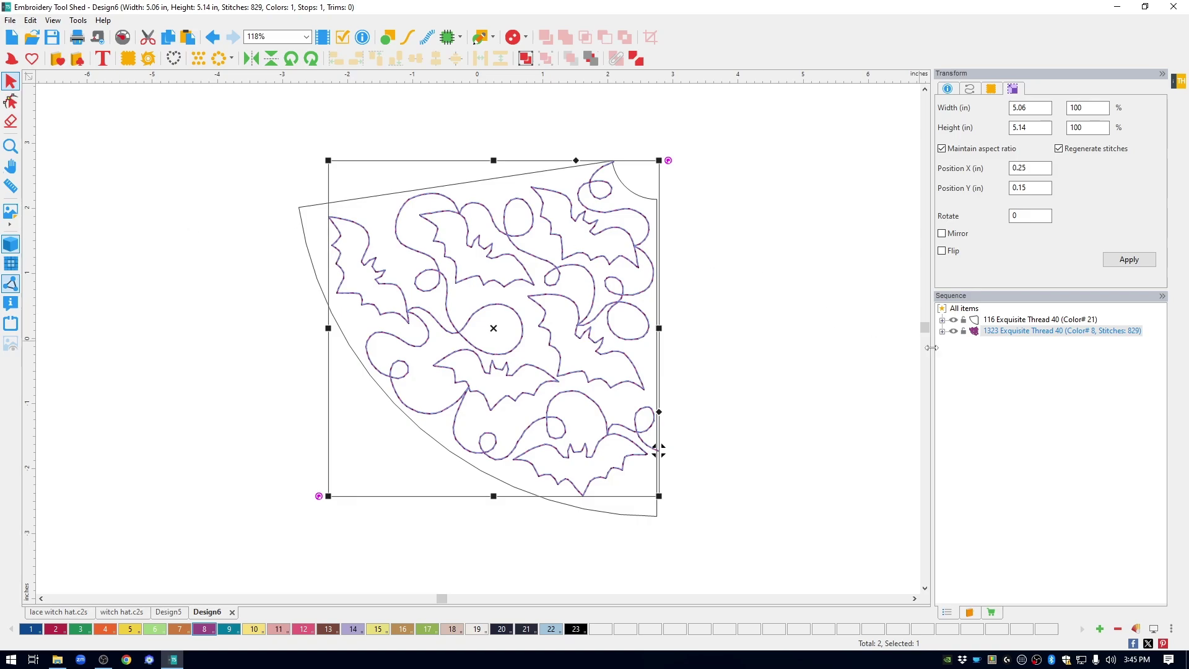
pyautogui.click(996, 372)
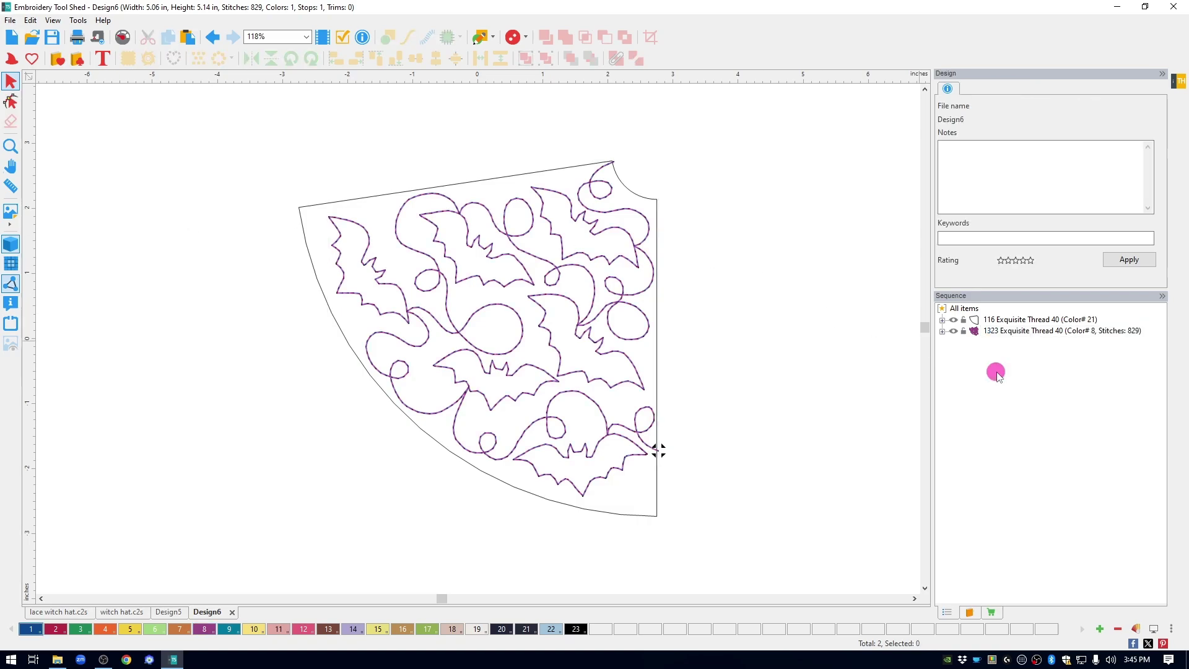
# Move the cone outline to the front of the order so it follows the bat stitching in the sequence
pyautogui.rightClick(984, 322)
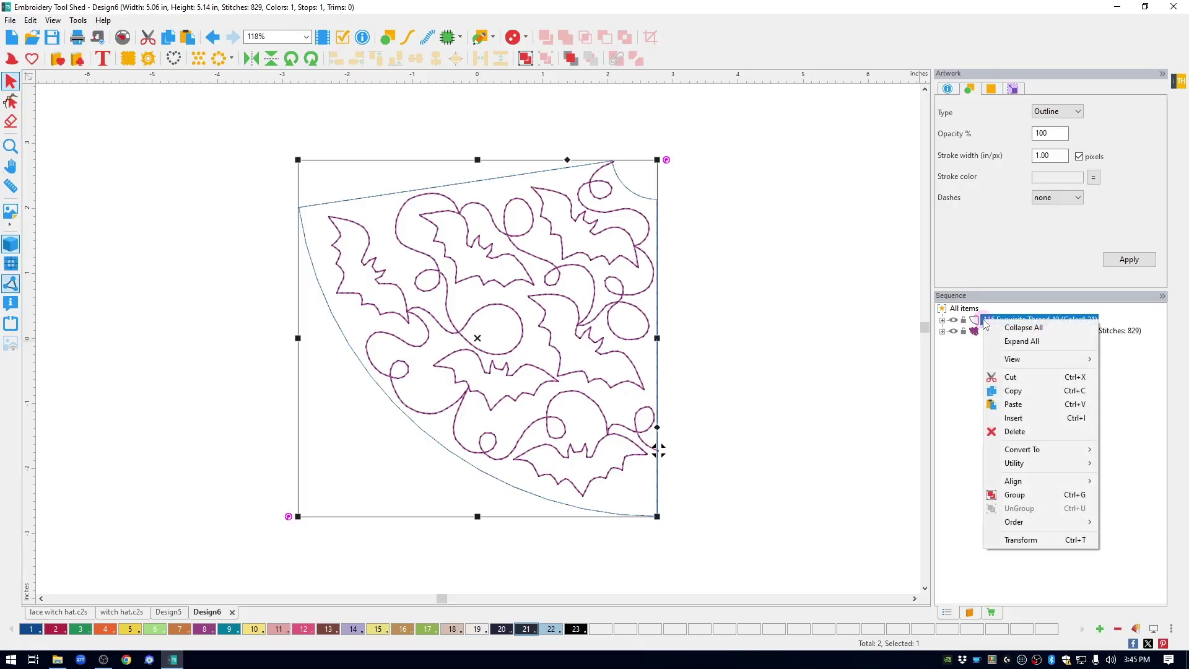
pyautogui.moveTo(1030, 523)
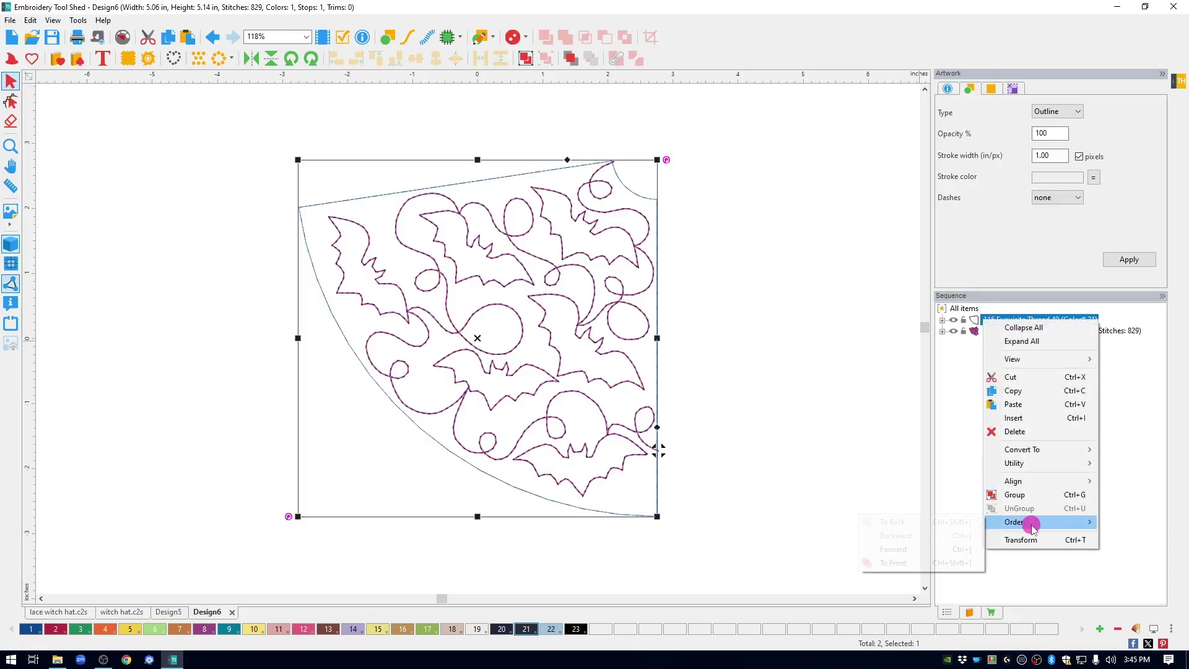
pyautogui.click(921, 564)
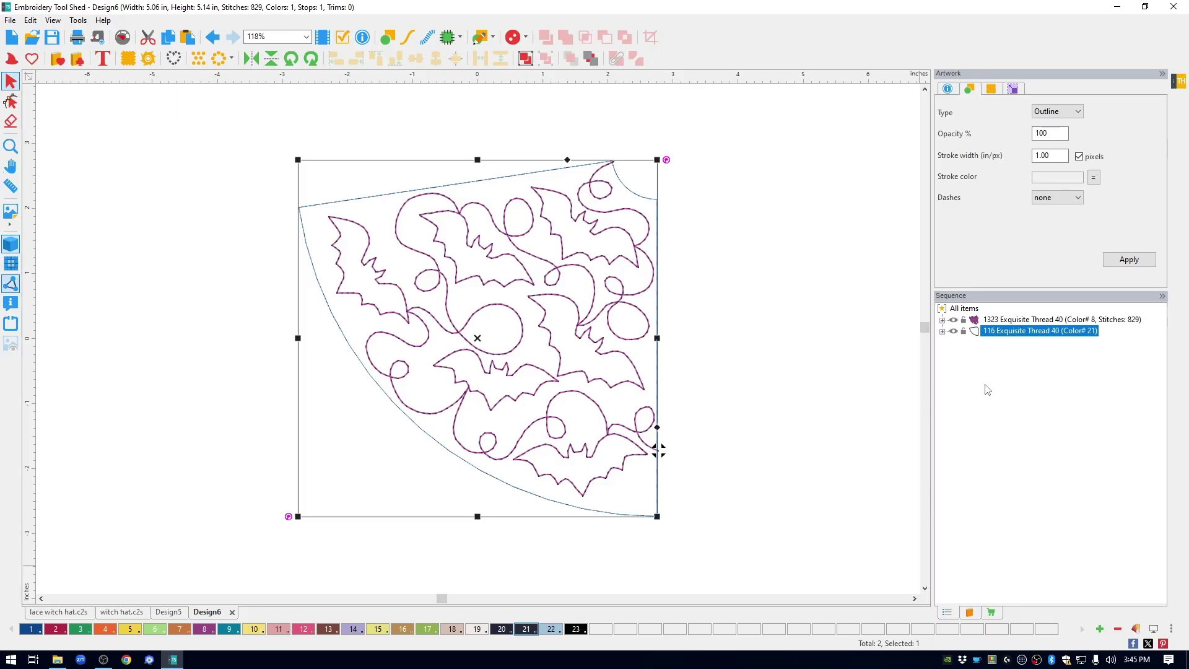
# Convert the cone outline to a run stitch and set its run type to Bean
pyautogui.rightClick(656, 257)
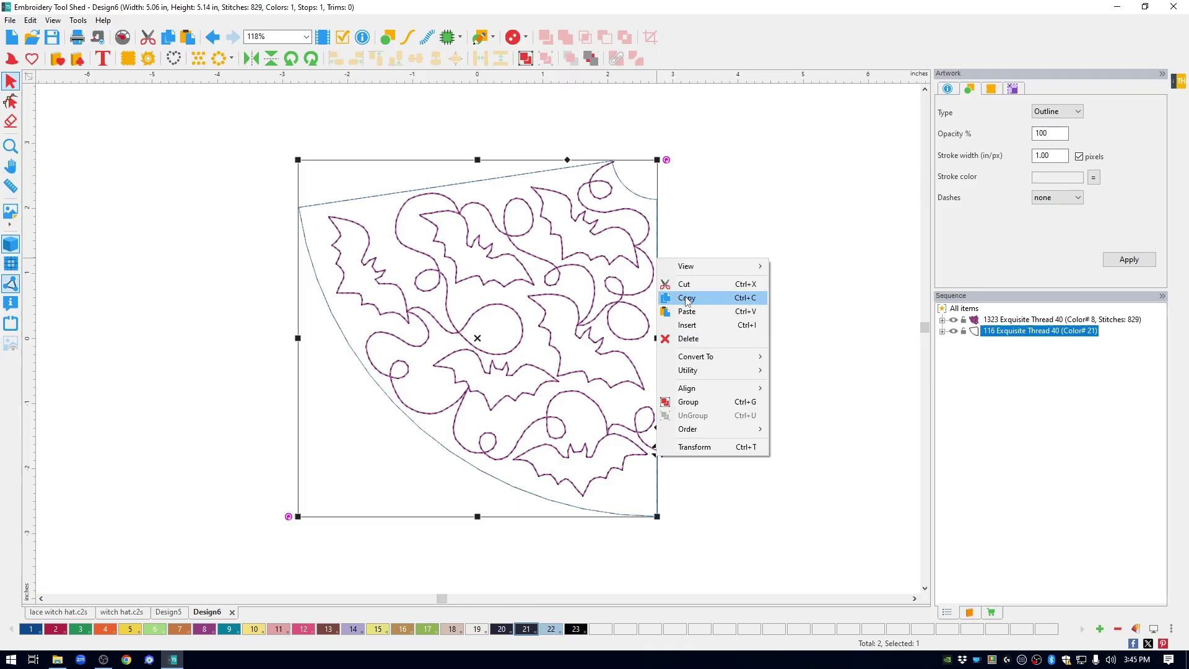
pyautogui.moveTo(709, 358)
pyautogui.click(796, 357)
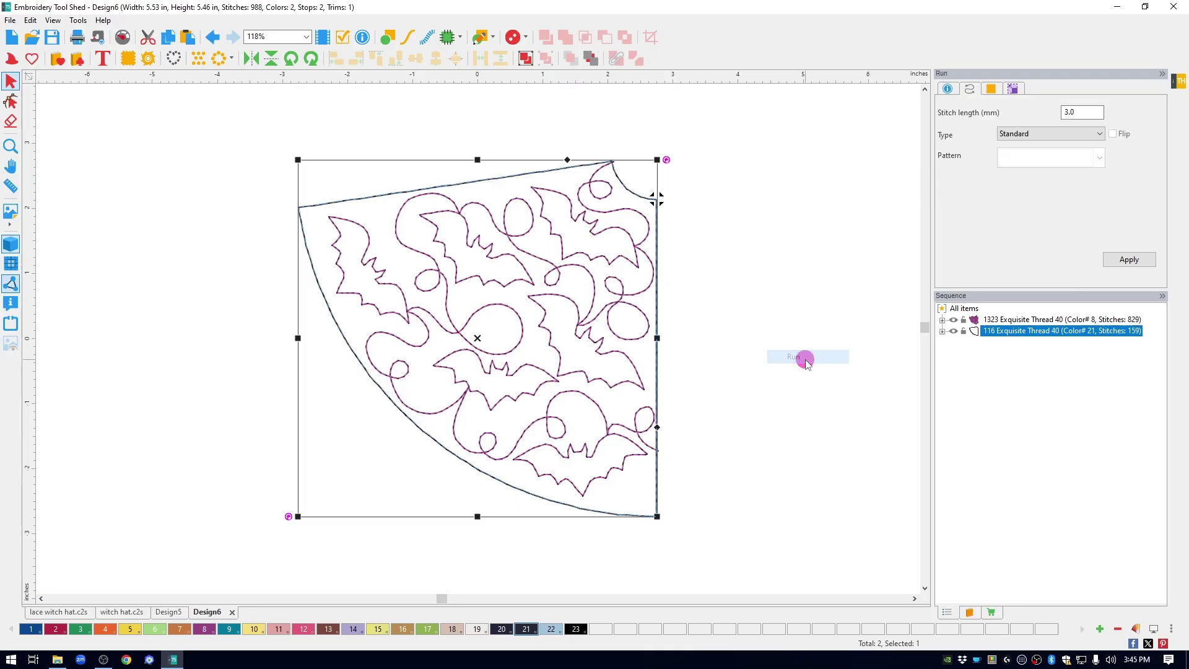
pyautogui.click(1053, 134)
pyautogui.click(1038, 161)
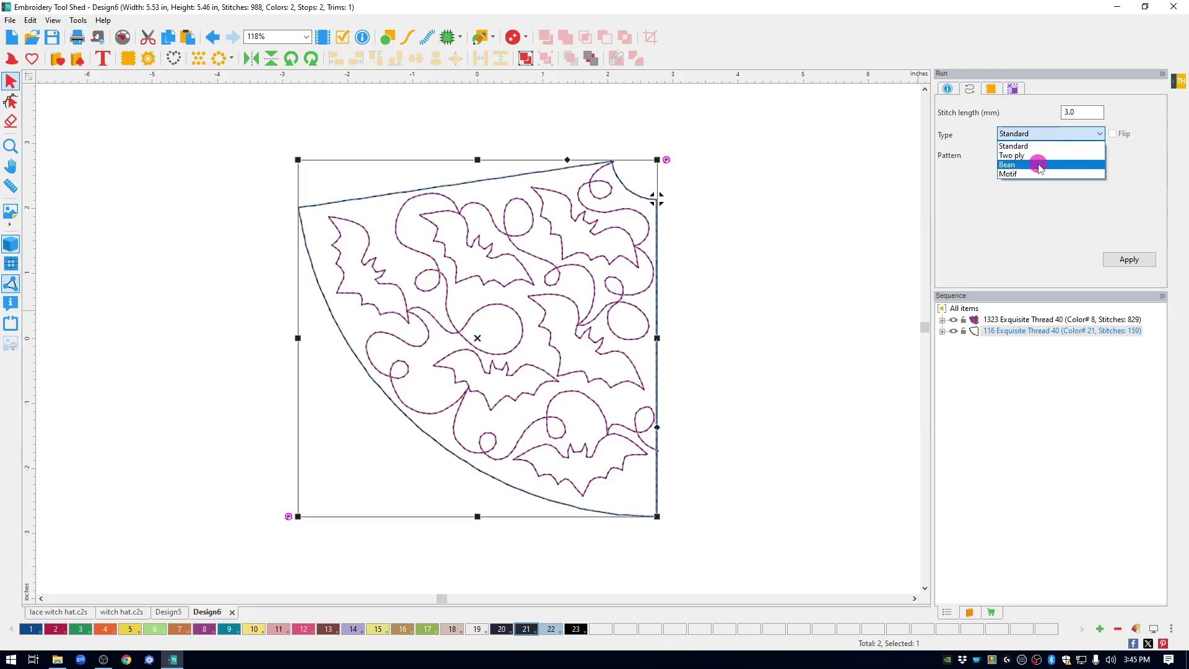
pyautogui.click(1128, 259)
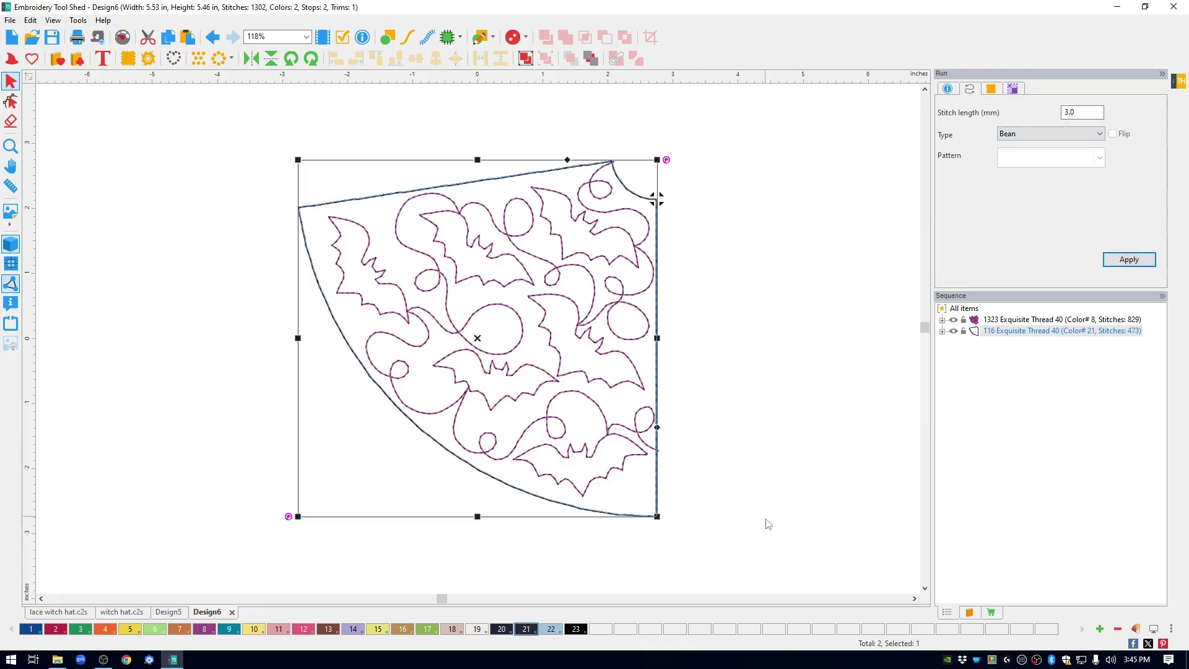
# Recolor the cone outline and bat stitching with purple thread color 8 and move both left to free space beside them
pyautogui.moveTo(776, 590); pyautogui.dragTo(209, 101)
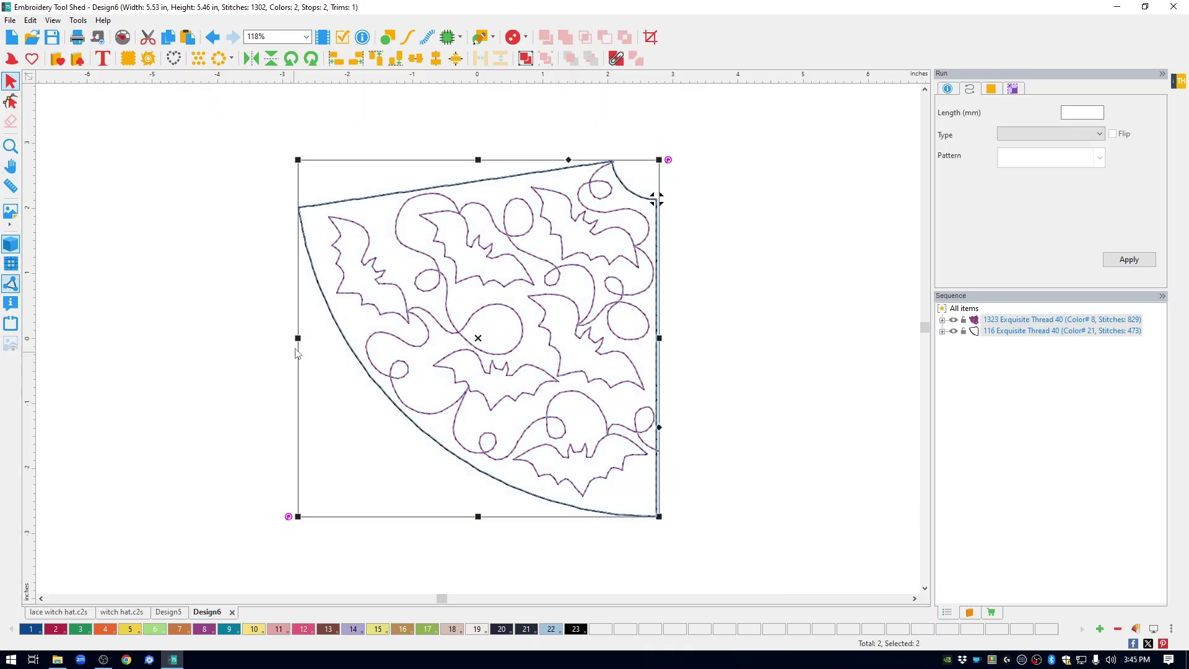
pyautogui.click(210, 631)
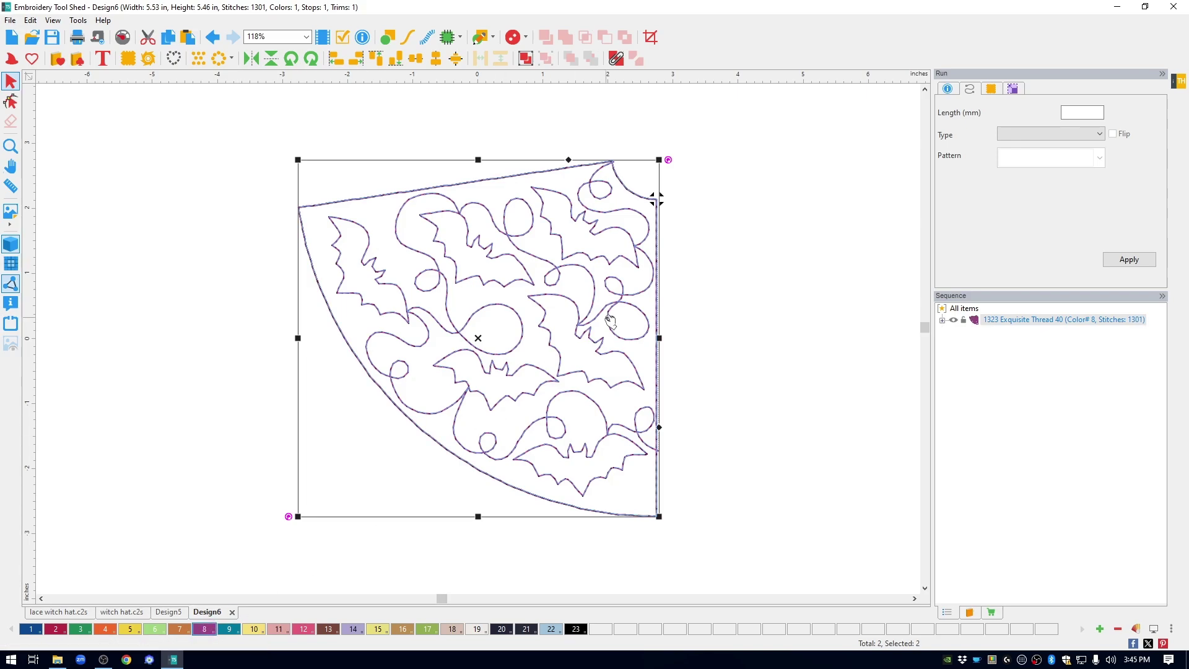
pyautogui.click(777, 257)
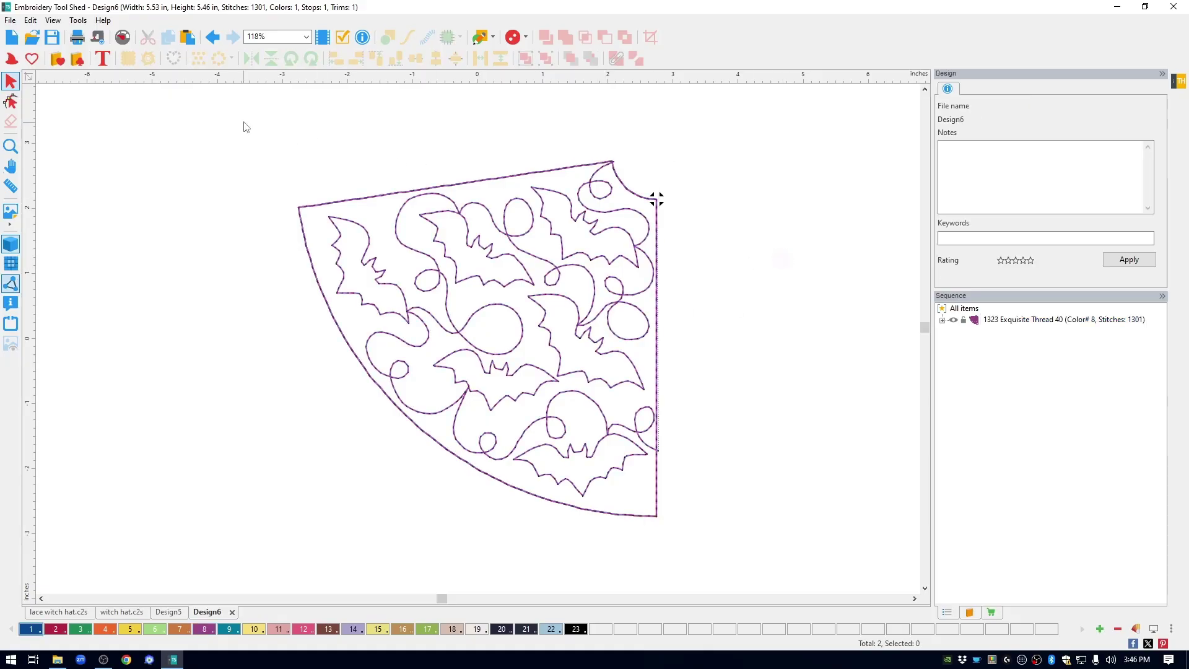
pyautogui.moveTo(243, 111); pyautogui.dragTo(638, 490)
pyautogui.moveTo(587, 312); pyautogui.dragTo(342, 289)
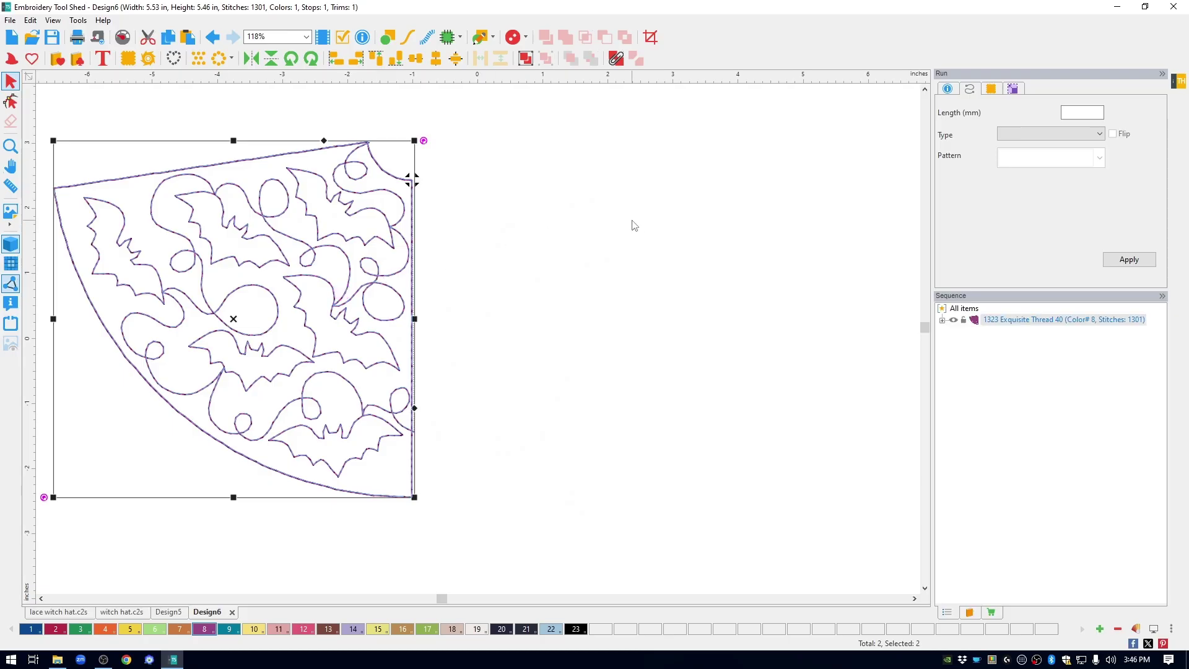
# Draw a circle in the free space beside the bat cone and set its height to 4 inches with the aspect ratio maintained
pyautogui.click(493, 38)
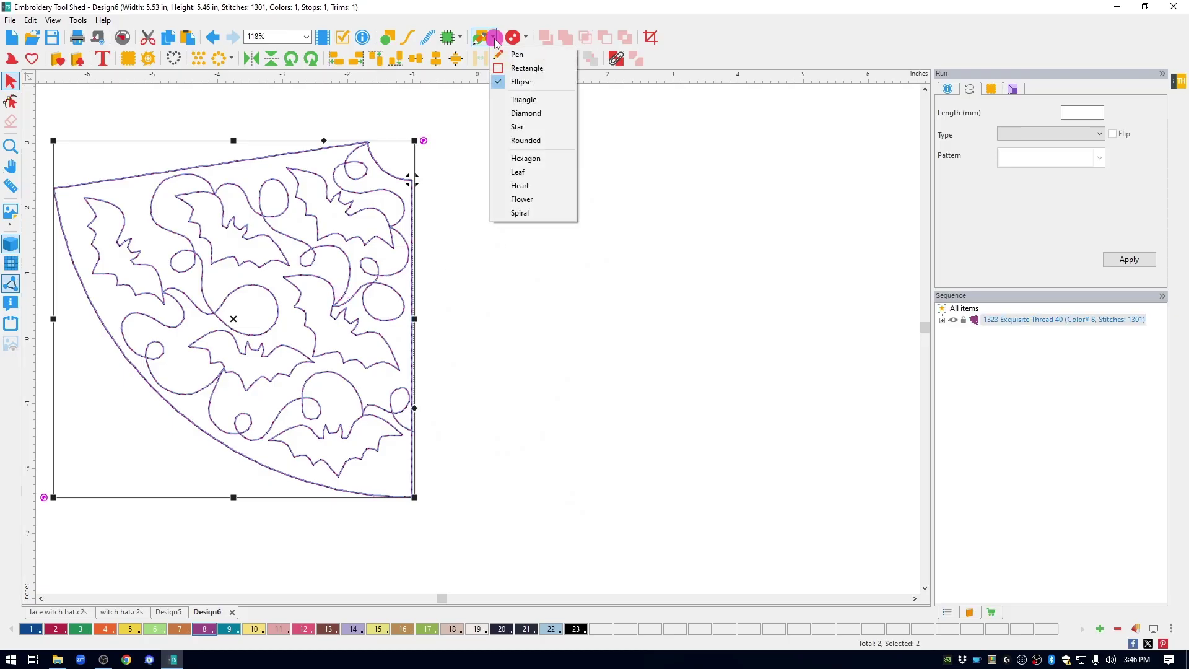
pyautogui.click(534, 82)
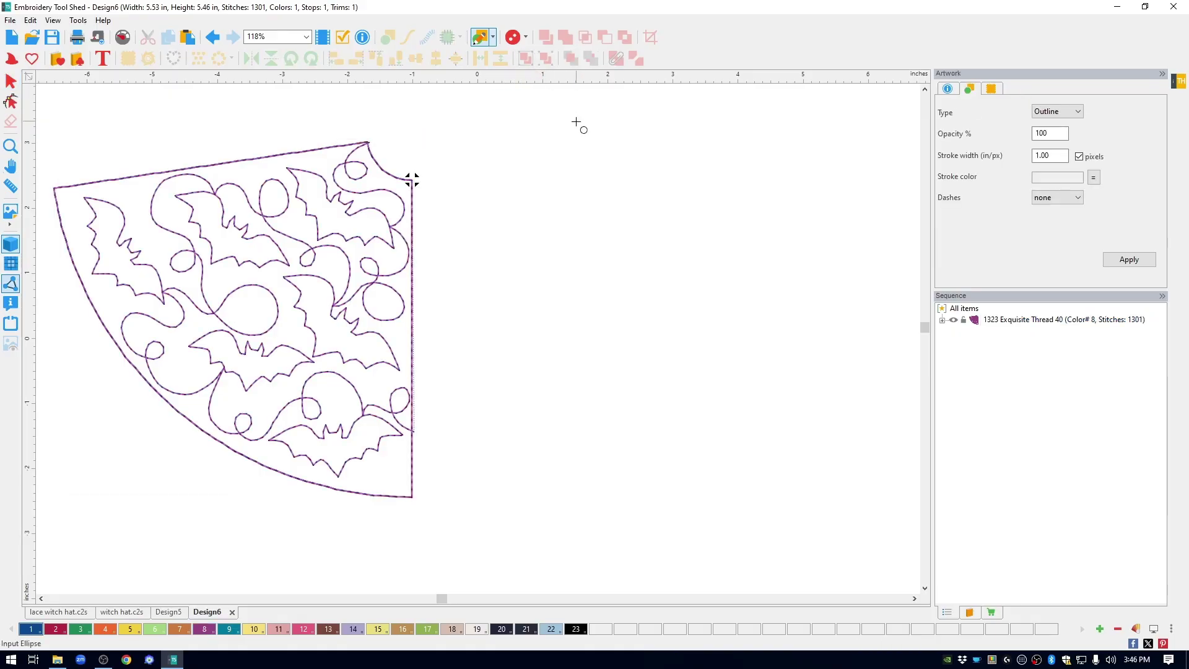
pyautogui.moveTo(515, 134); pyautogui.dragTo(776, 327)
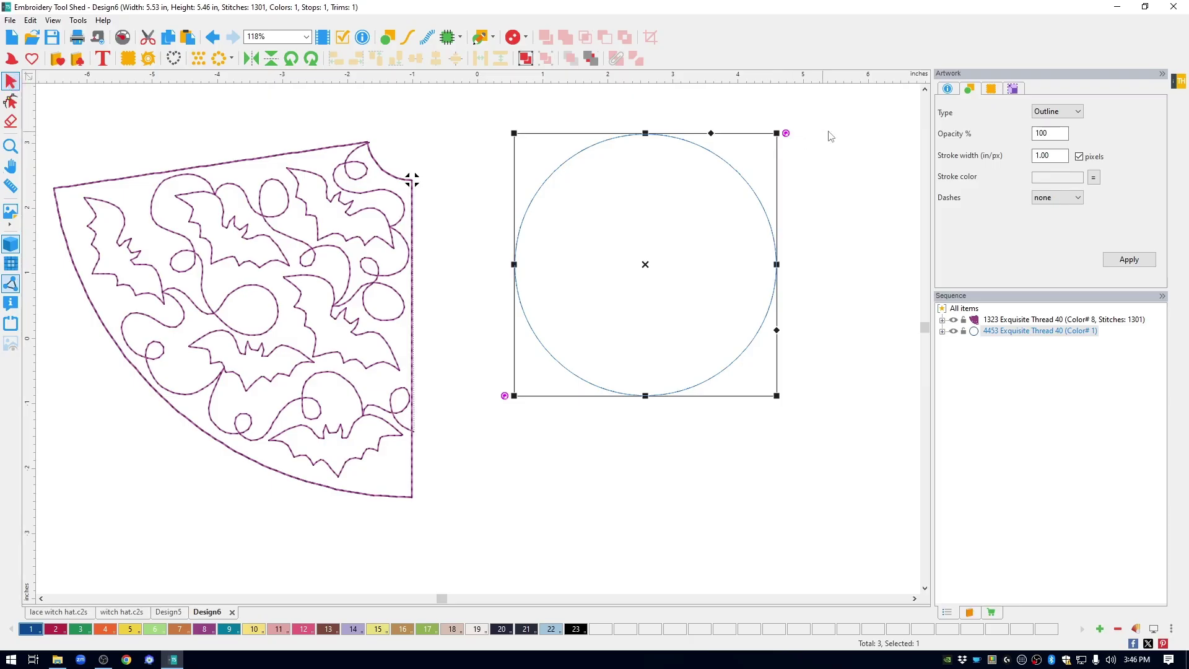
pyautogui.click(1013, 89)
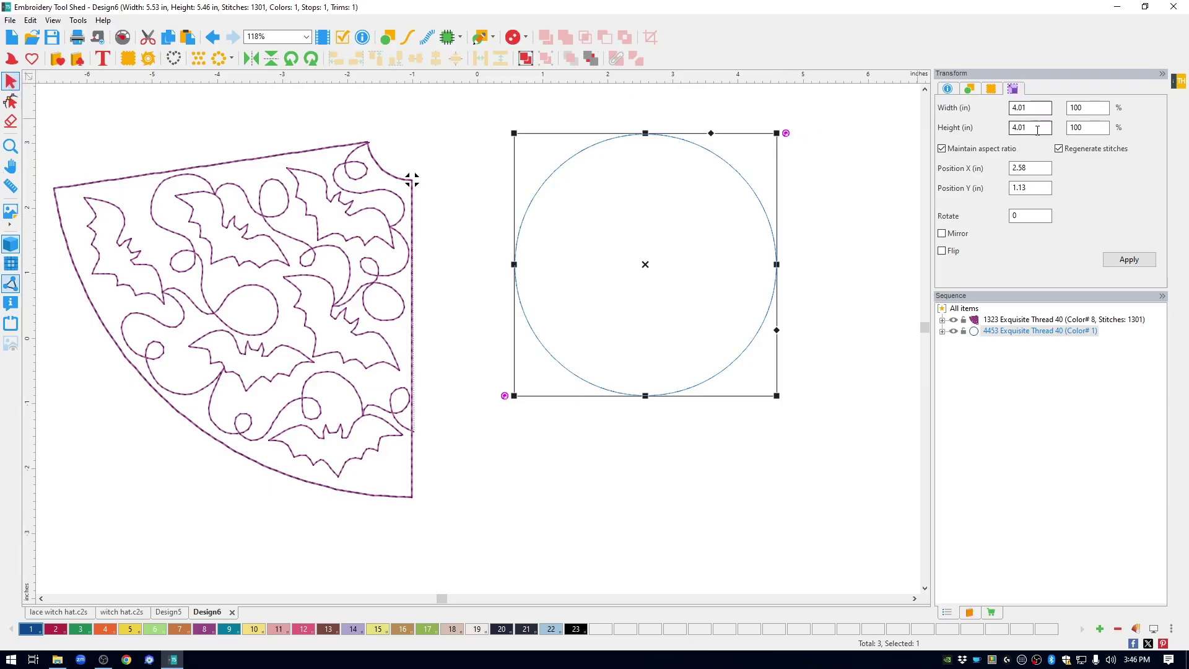
pyautogui.moveTo(1037, 131); pyautogui.dragTo(994, 130)
pyautogui.write('4')
pyautogui.click(1128, 261)
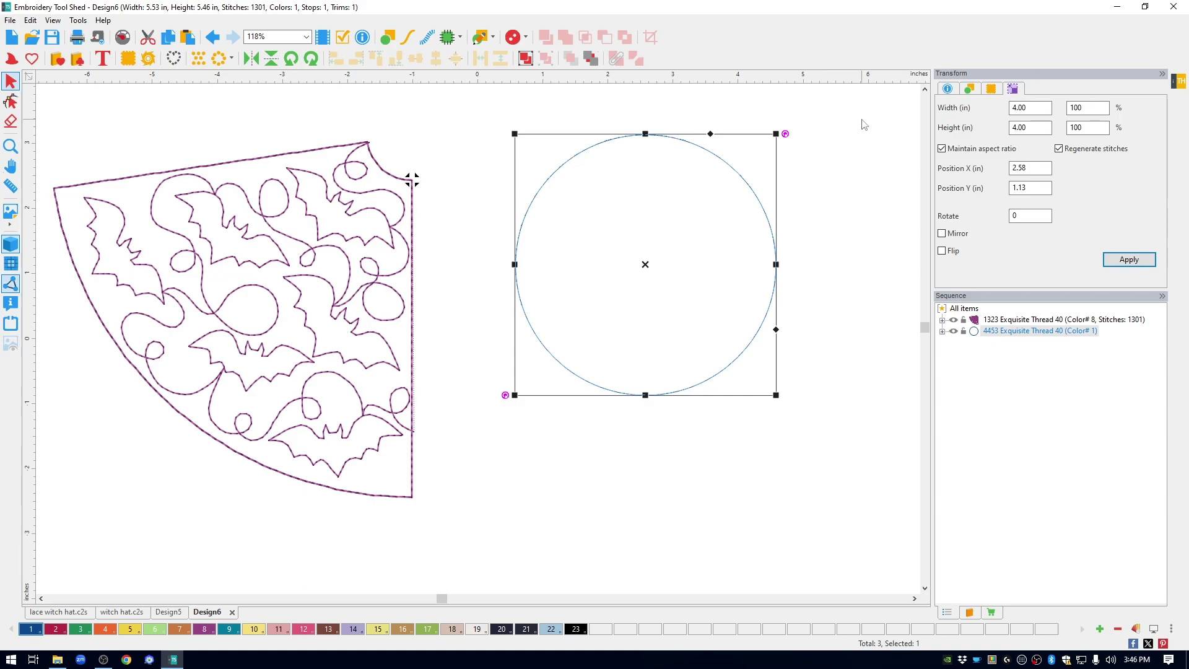
# Convert the circle to an applique and choose E-Stitch as its applique type
pyautogui.rightClick(773, 256)
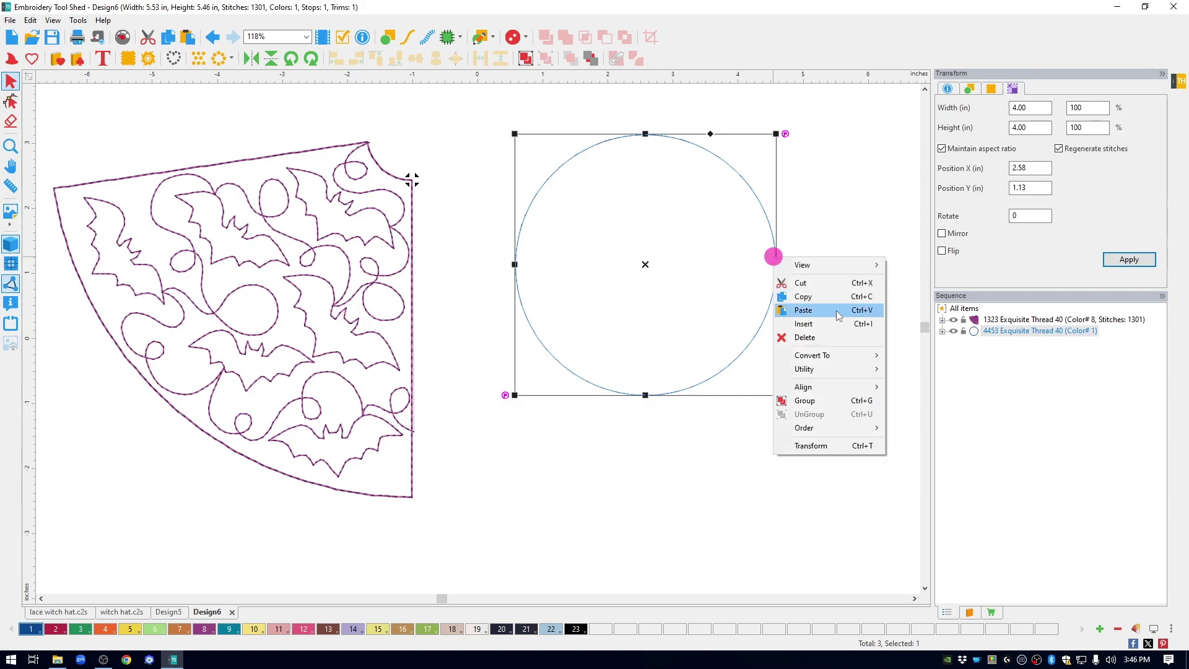
pyautogui.moveTo(837, 359)
pyautogui.click(919, 385)
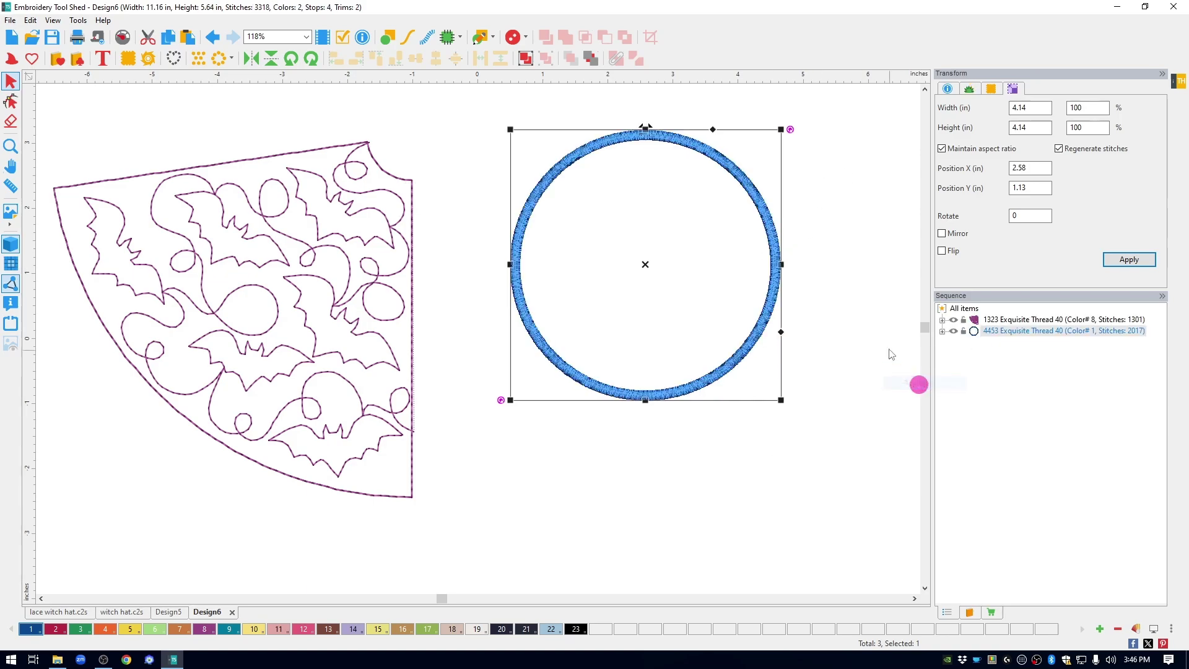
pyautogui.click(969, 90)
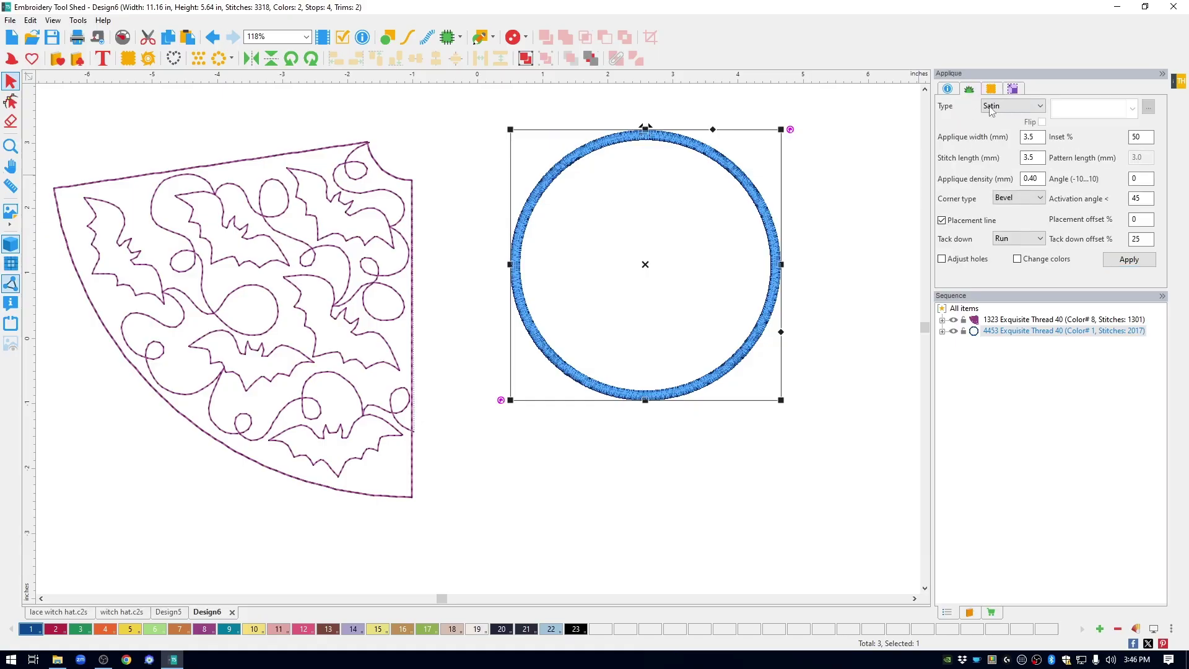
pyautogui.click(992, 106)
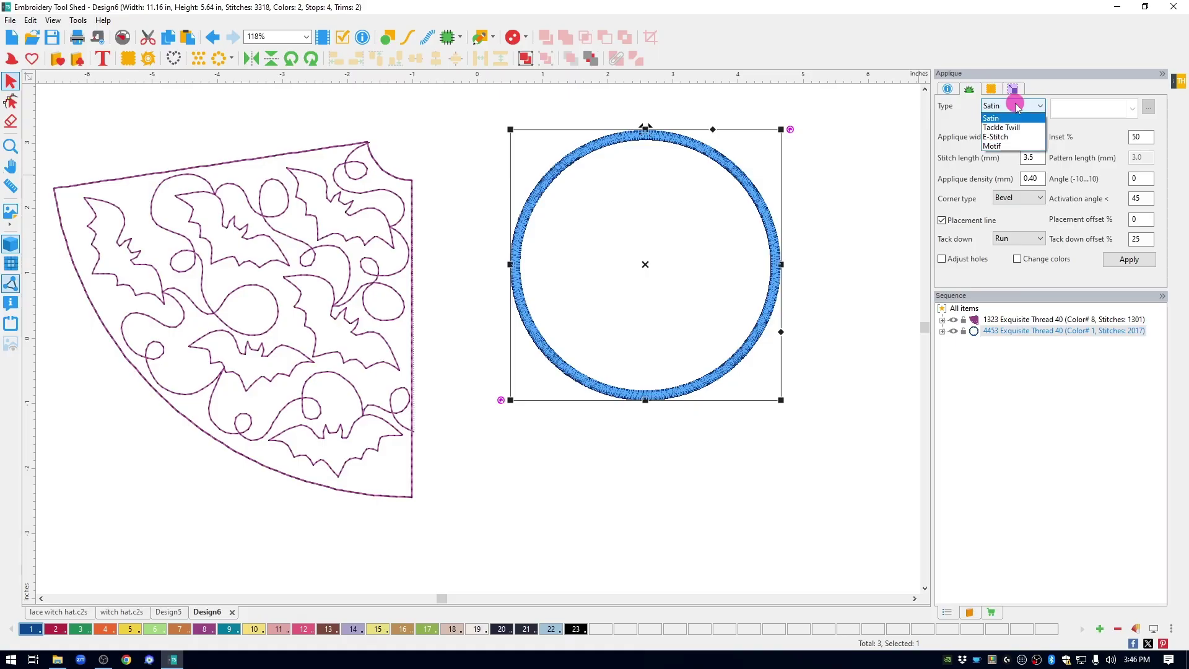
pyautogui.click(1020, 138)
# Set the circle applique's inset to 100%, turn off its placement line and set its tack down to None
pyautogui.click(1147, 138)
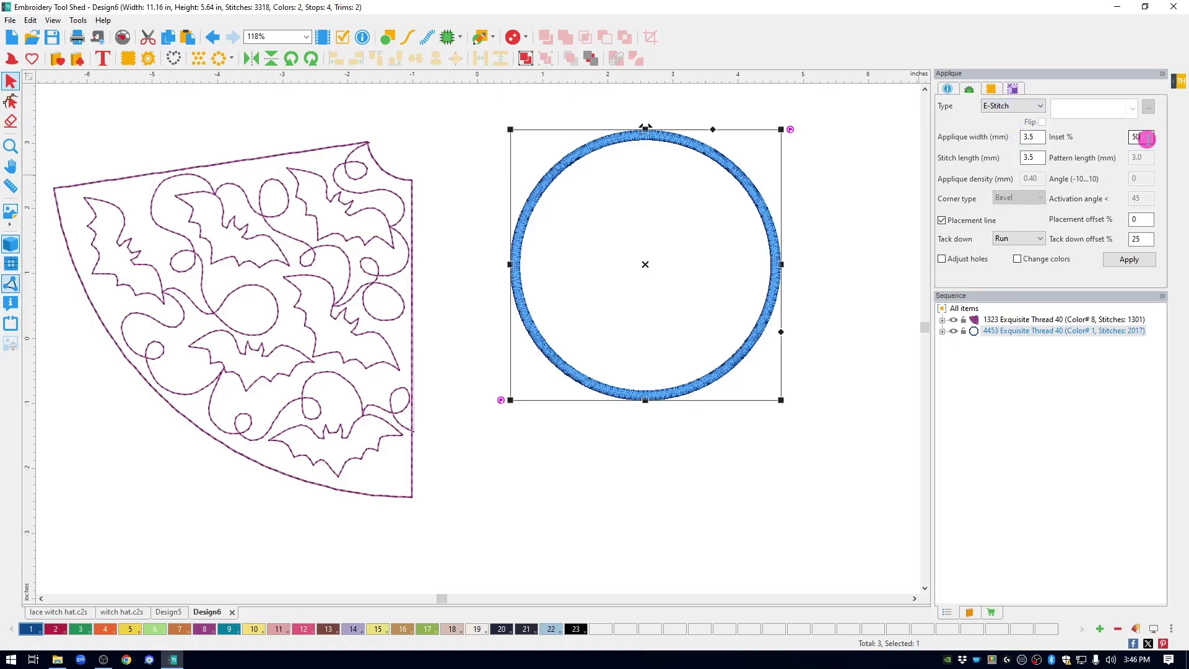
pyautogui.press('BackSpace')
pyautogui.press('BackSpace')
pyautogui.write('1')
pyautogui.click(942, 221)
pyautogui.click(1015, 238)
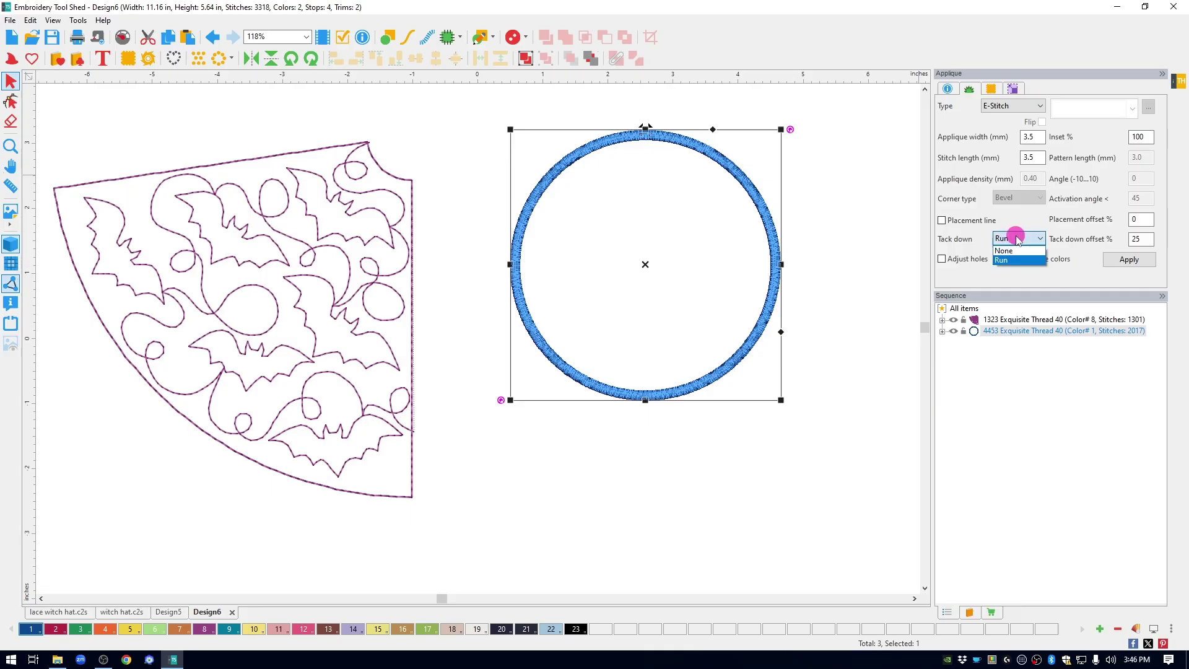
pyautogui.click(1016, 250)
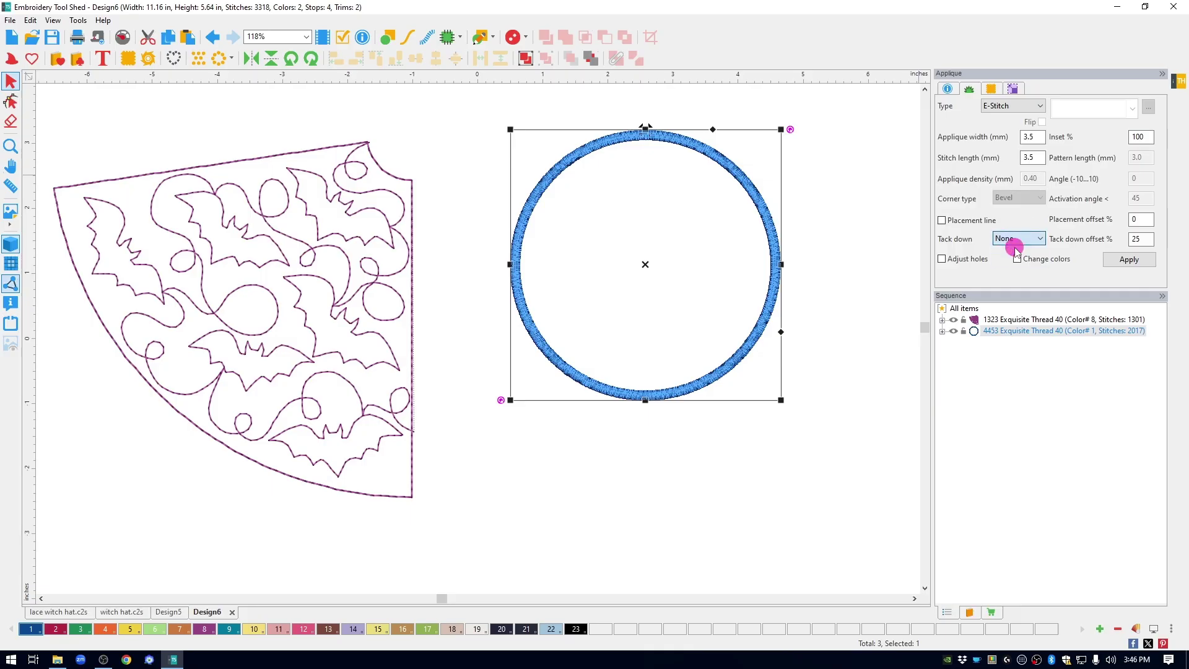
pyautogui.click(1128, 260)
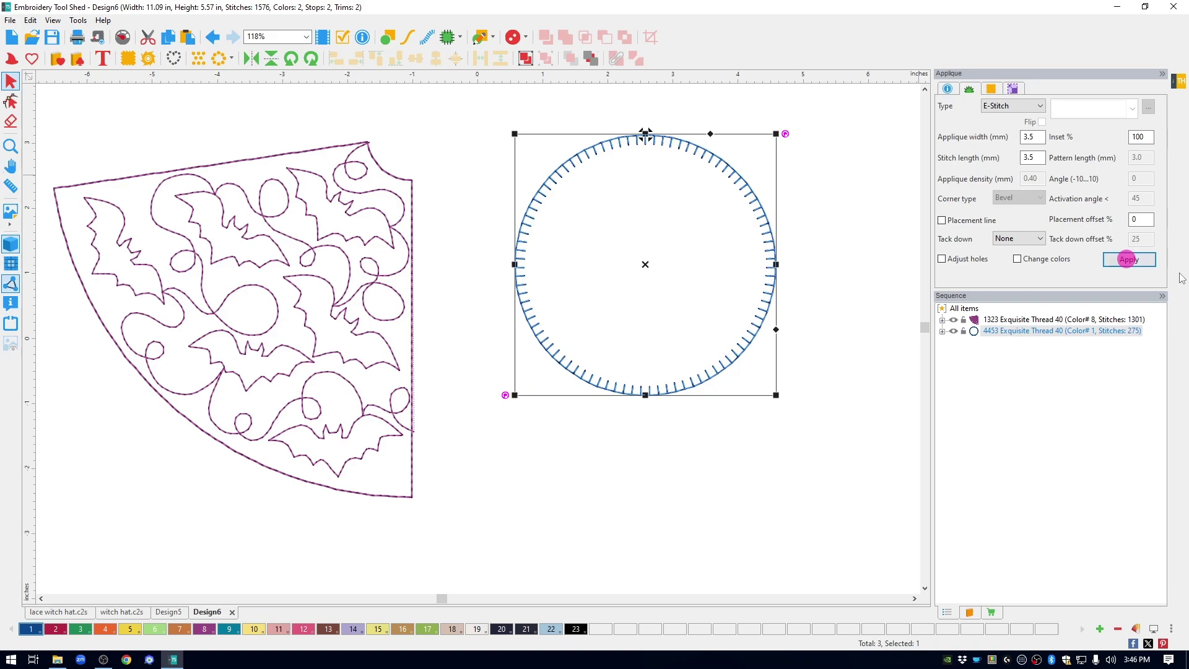
# Set the circle applique's stitch length to 4.0 mm and recolor it with purple thread color 8
pyautogui.click(1040, 157)
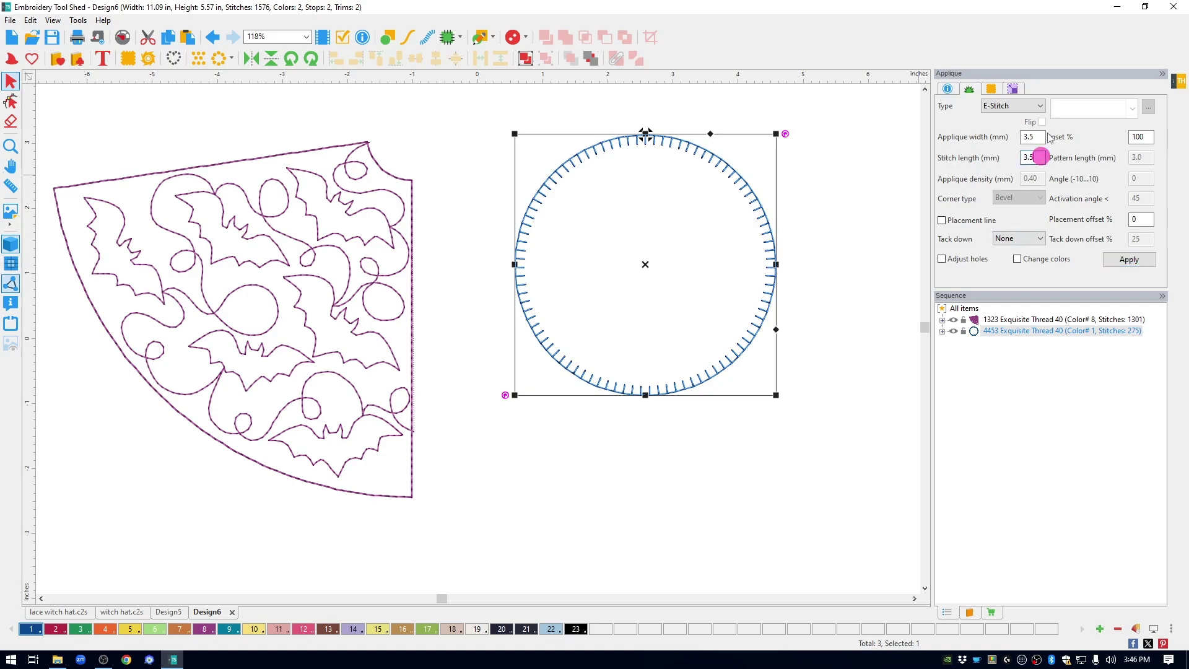
pyautogui.click(1044, 136)
pyautogui.doubleClick(1042, 157)
pyautogui.click(1128, 259)
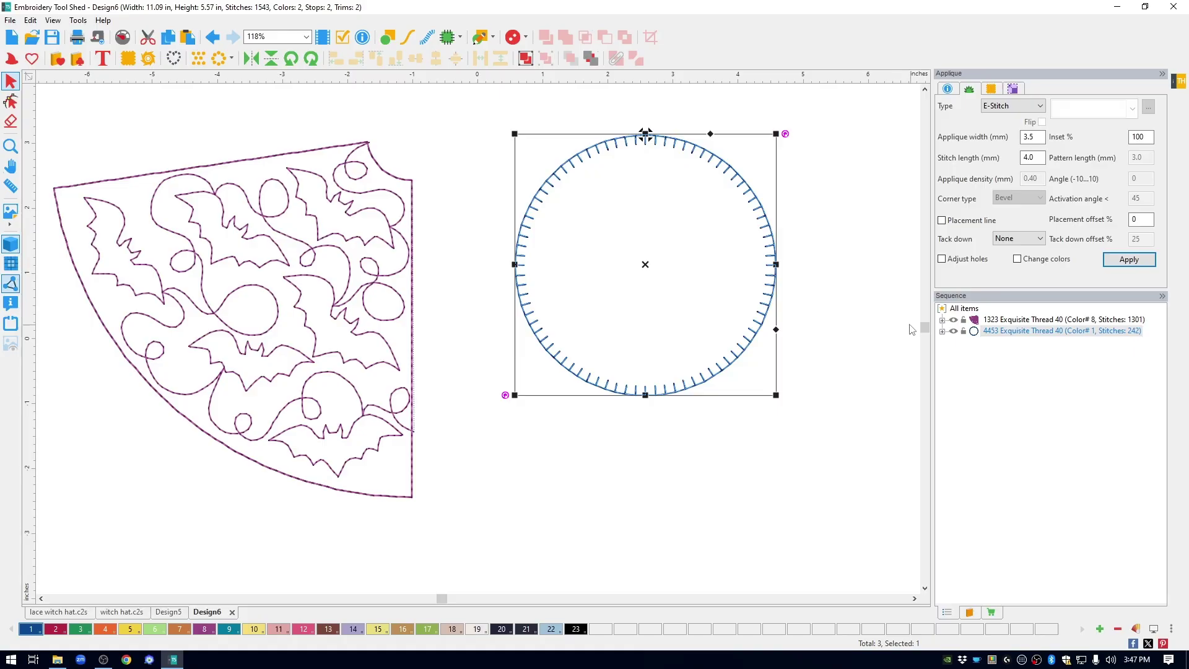
pyautogui.click(210, 631)
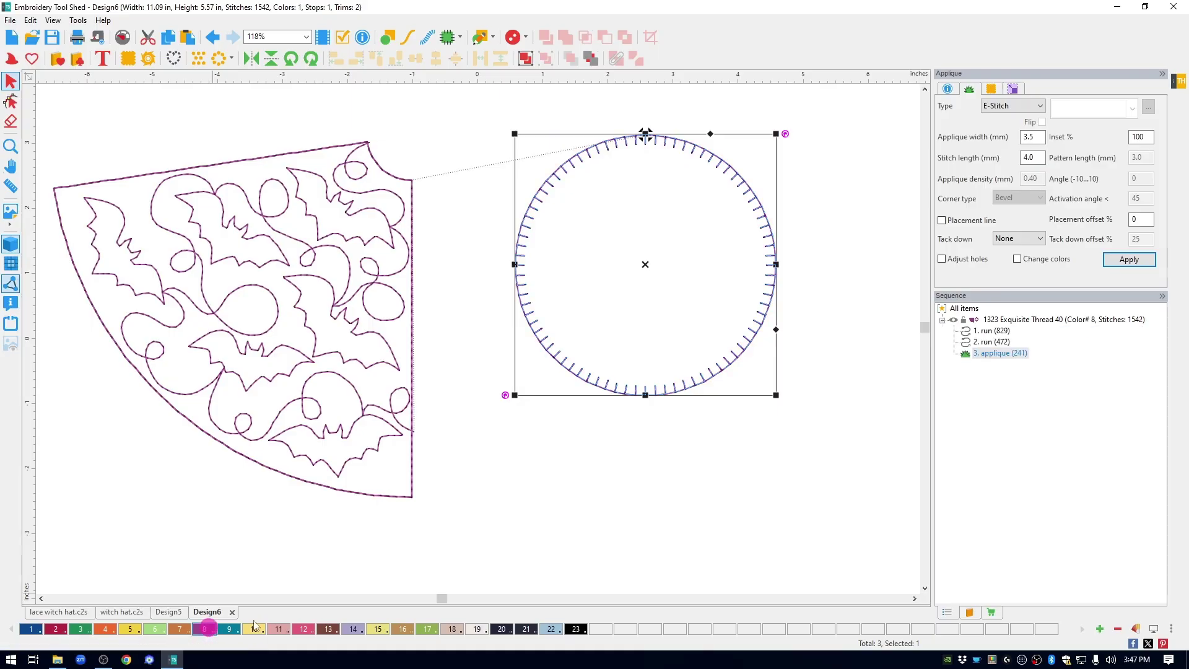
pyautogui.click(736, 428)
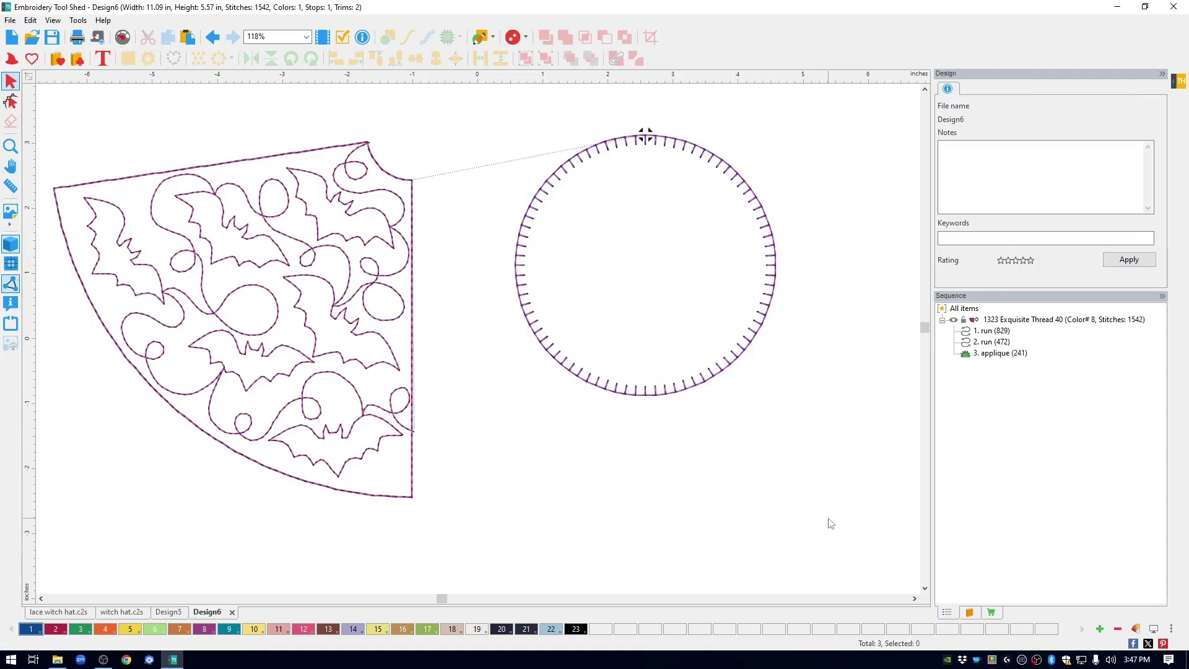